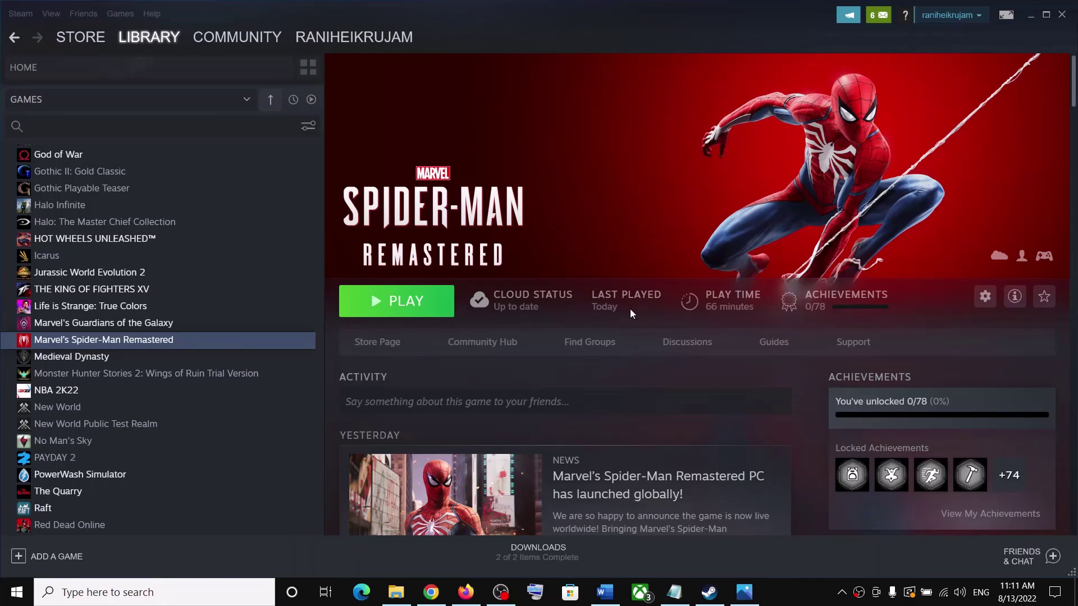
# Bring up the saved crash screenshot, Screenshot (489).png, in Photos
pyautogui.click(744, 592)
# Zoom into the insufficient-video-memory crash message, center it, then zoom back out
pyautogui.scroll(5, 524, 372)
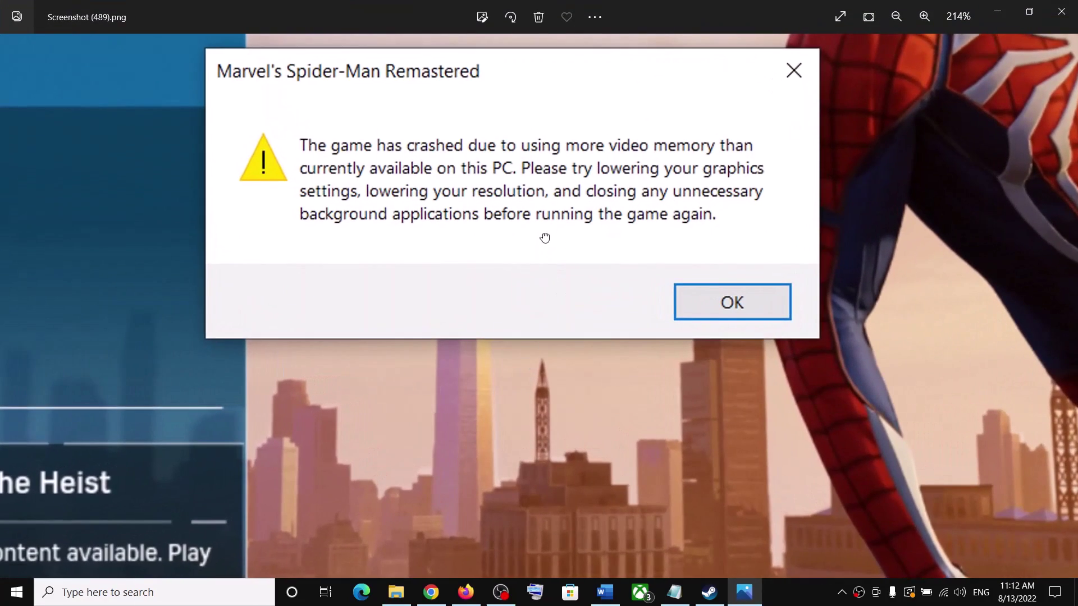
pyautogui.moveTo(544, 238); pyautogui.dragTo(539, 372)
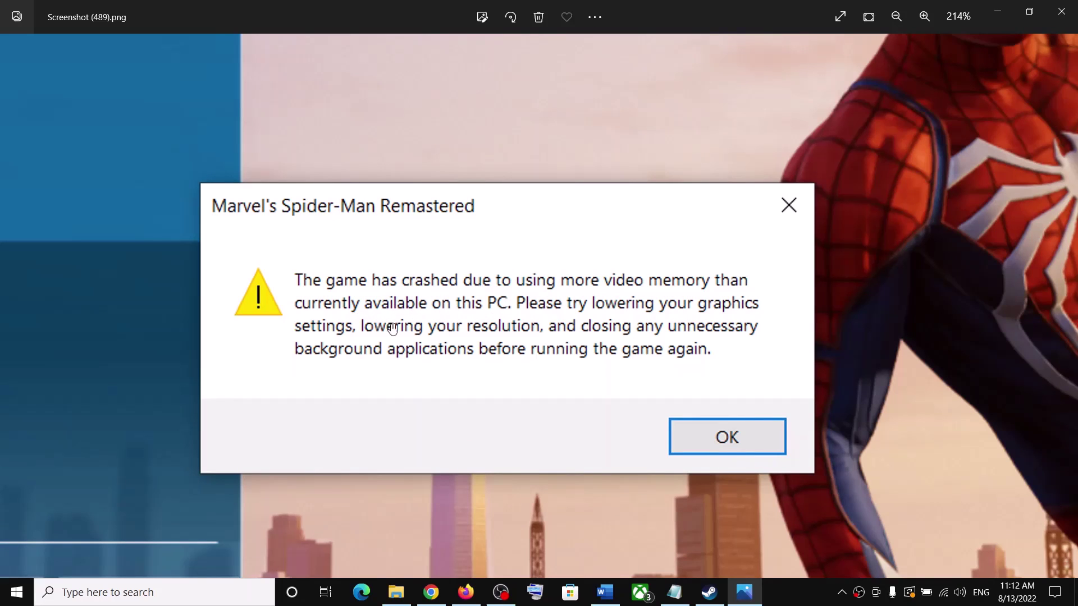
pyautogui.scroll(-5, 588, 335)
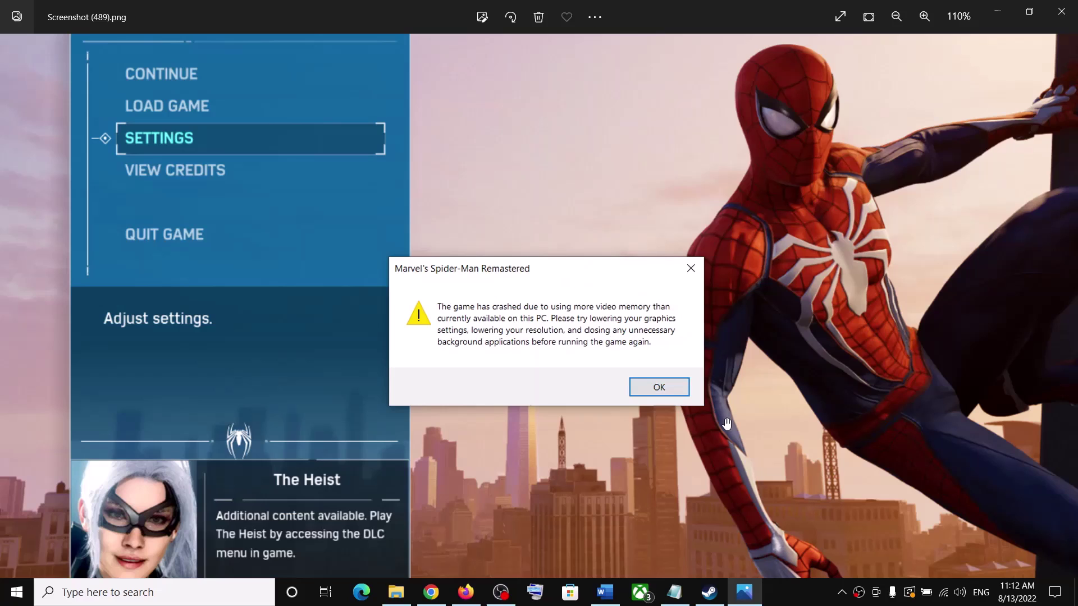
# Open the Start menu and view its power options, including Restart, then dismiss them
pyautogui.click(15, 594)
pyautogui.click(32, 564)
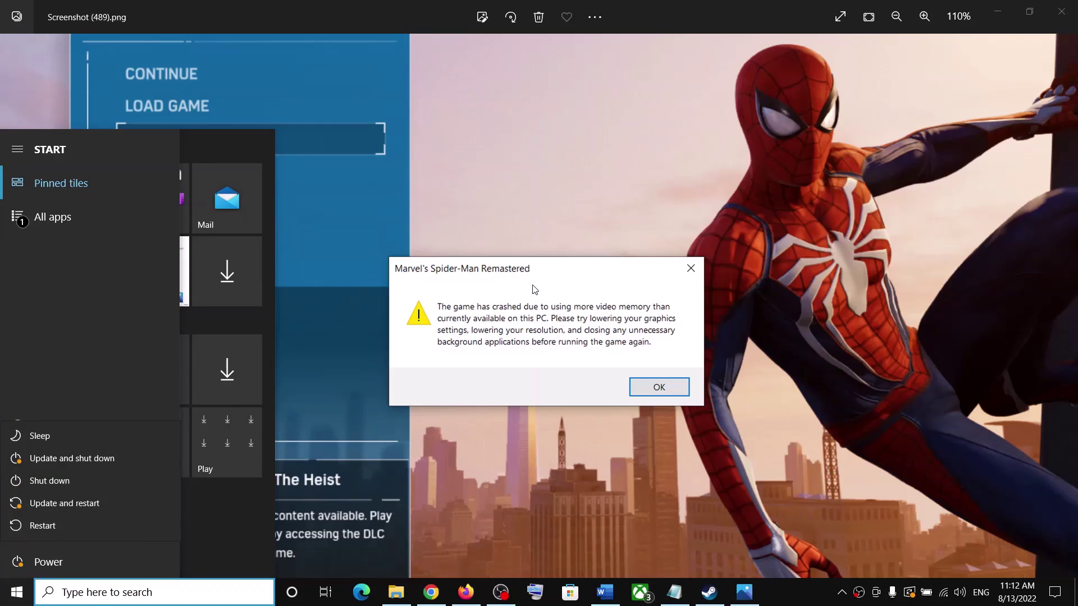
pyautogui.press('Escape')
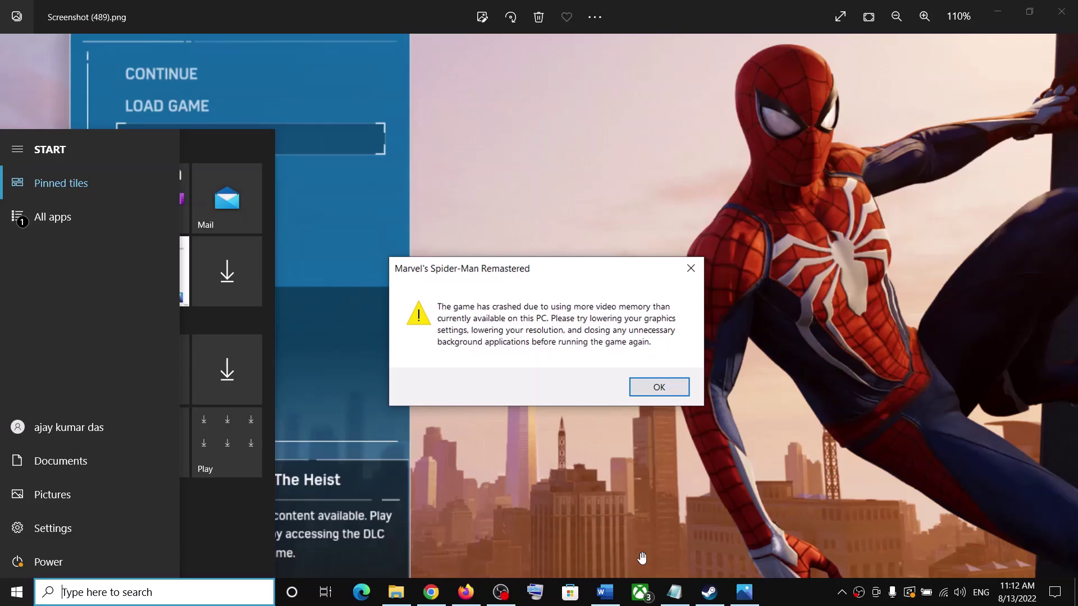
# Highlight 'Step 1) Turn off Ray Tracing' in the Word fix guide, then return to Steam
pyautogui.click(604, 593)
pyautogui.scroll(-1, 323, 369)
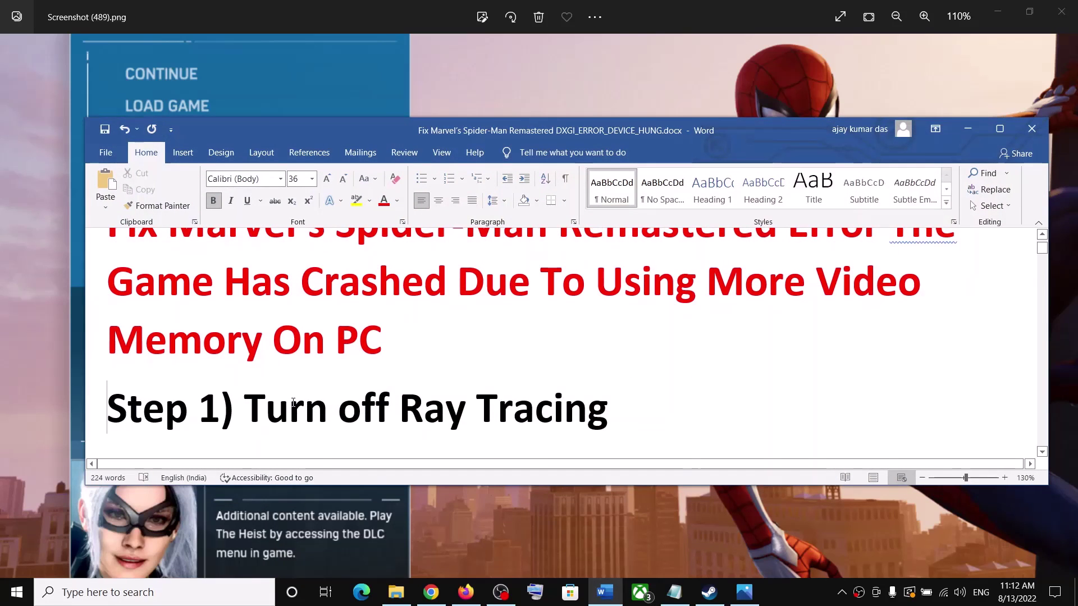
pyautogui.moveTo(245, 410); pyautogui.dragTo(679, 412)
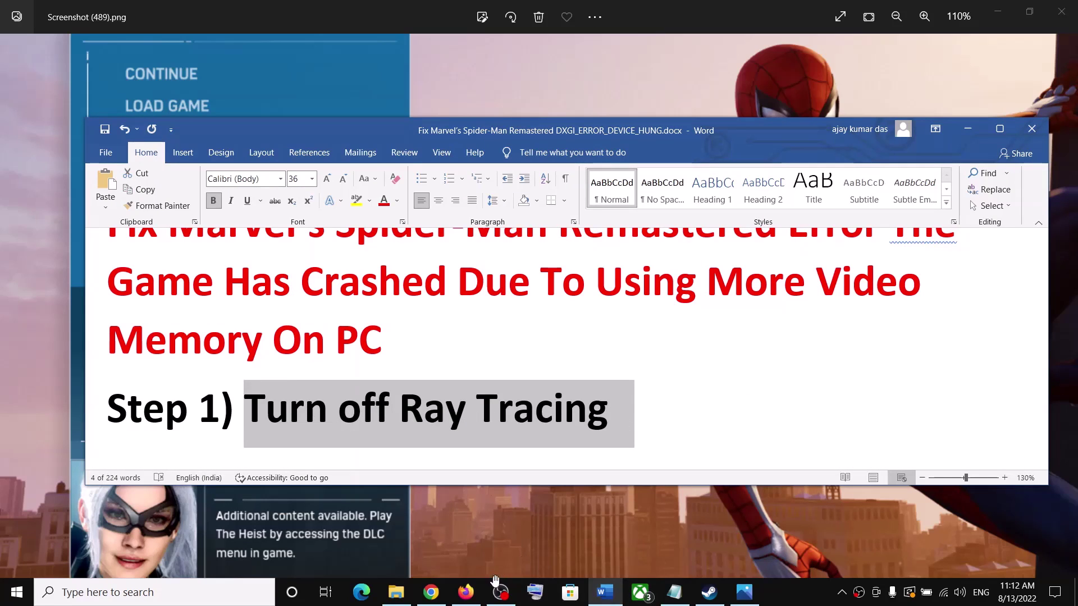
pyautogui.click(722, 595)
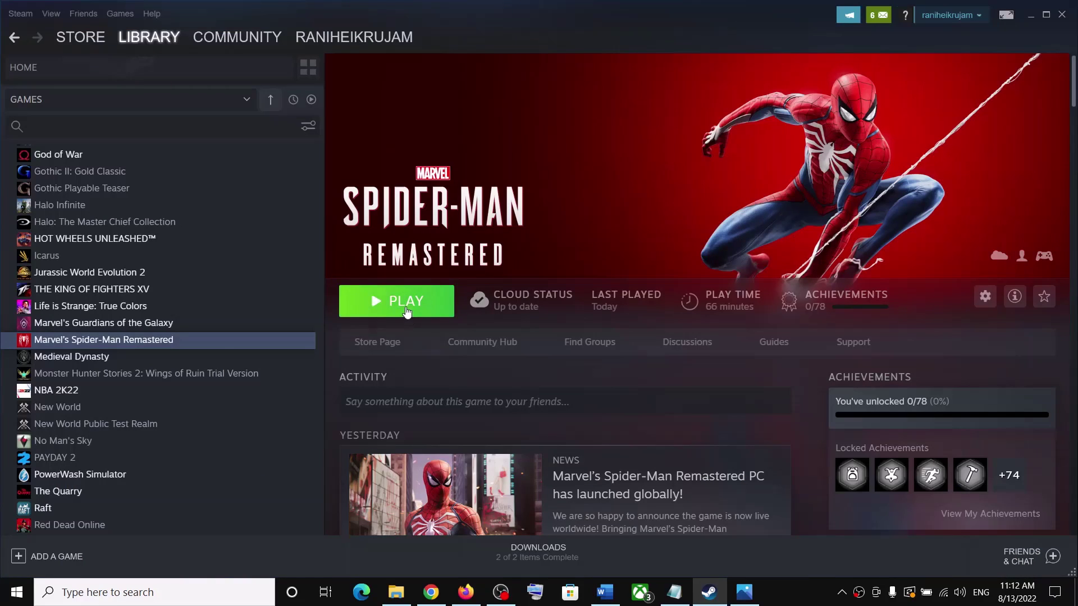
# Confirm Ray-traced reflections is unchecked in Spider-Man's Graphics settings and close Setup with Ok
pyautogui.click(396, 301)
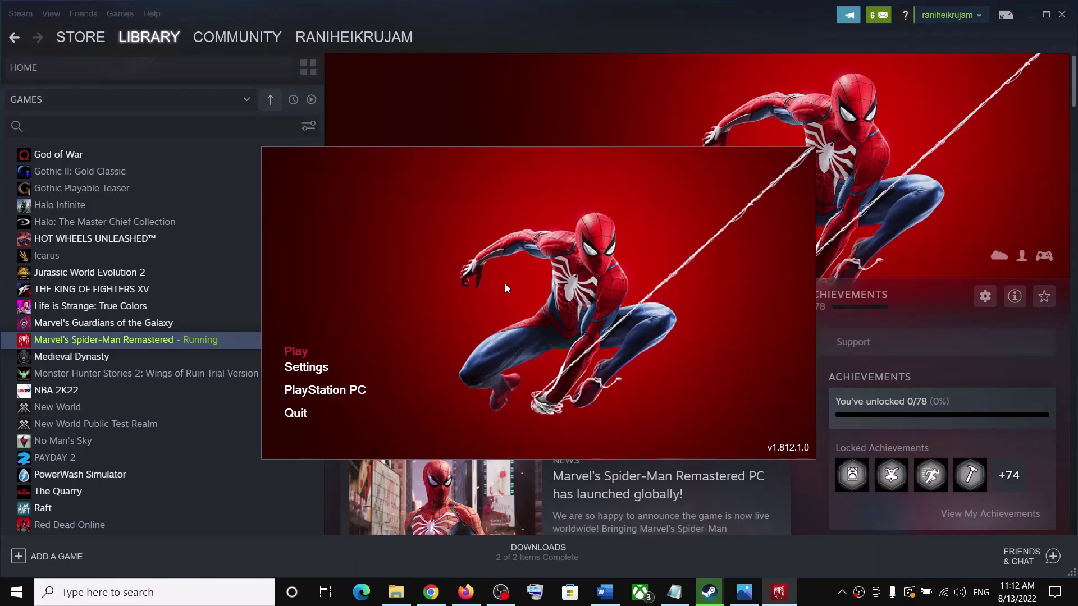
pyautogui.click(306, 371)
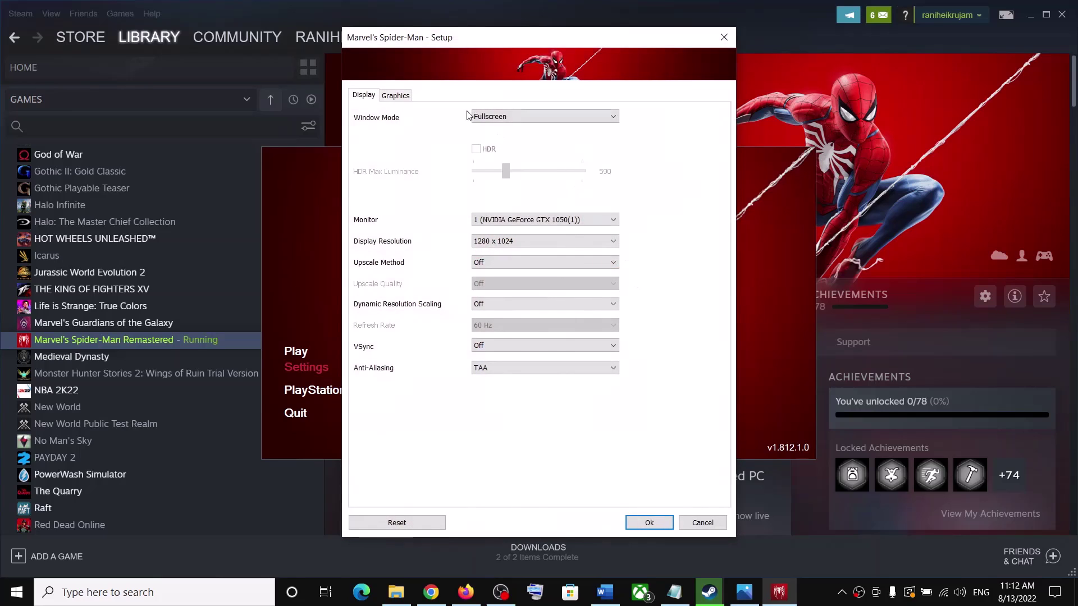
pyautogui.click(396, 97)
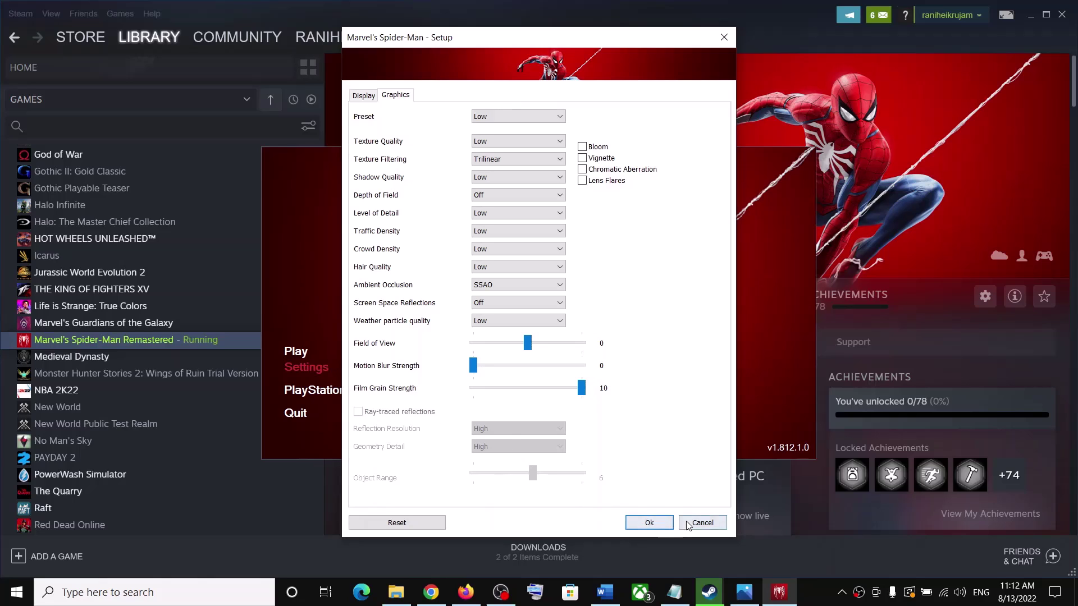
pyautogui.click(659, 525)
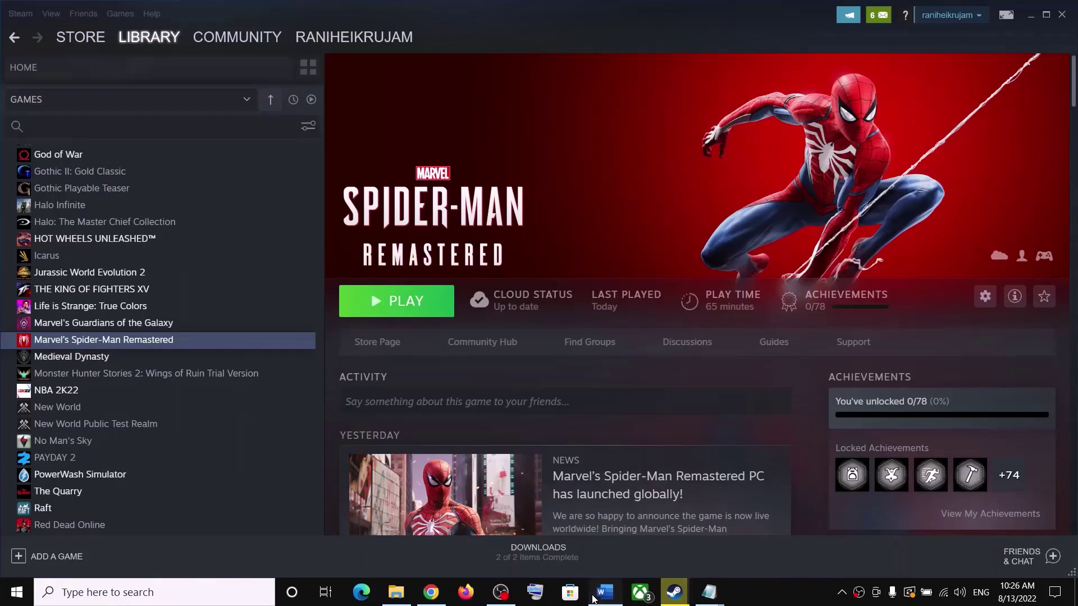
# Highlight Step 2's 'Uninstall graphics driver' and 'do a clean installation of graphics driver' in Word
pyautogui.click(604, 593)
pyautogui.scroll(-3, 463, 418)
pyautogui.click(530, 369)
pyautogui.moveTo(394, 310); pyautogui.dragTo(695, 313)
pyautogui.click(747, 359)
pyautogui.moveTo(775, 311); pyautogui.dragTo(639, 388)
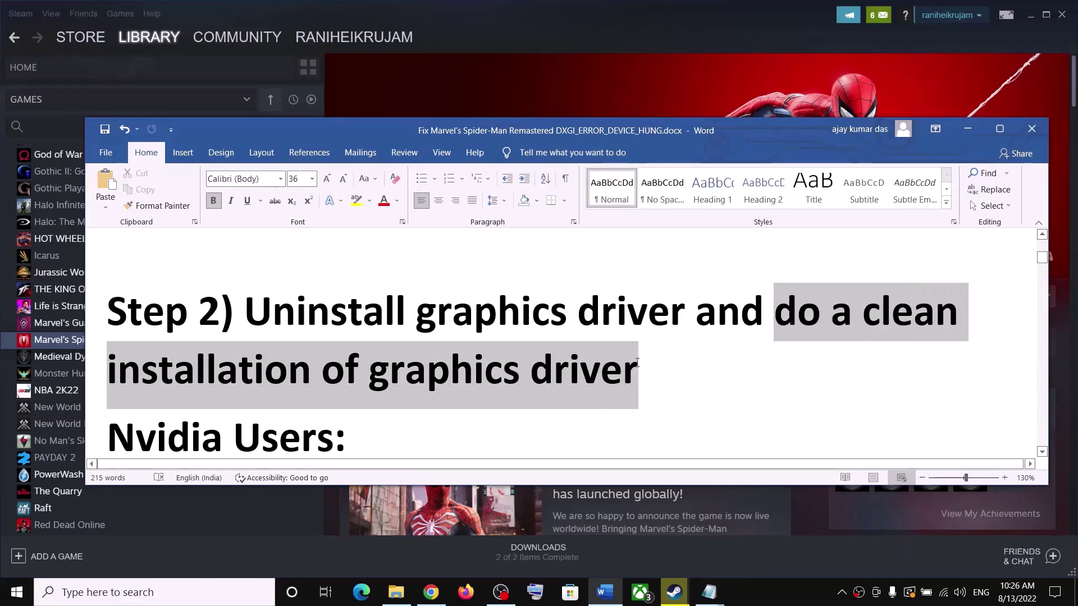
# Launch Windows Settings from the Start menu
pyautogui.click(102, 599)
pyautogui.click(9, 601)
pyautogui.click(17, 528)
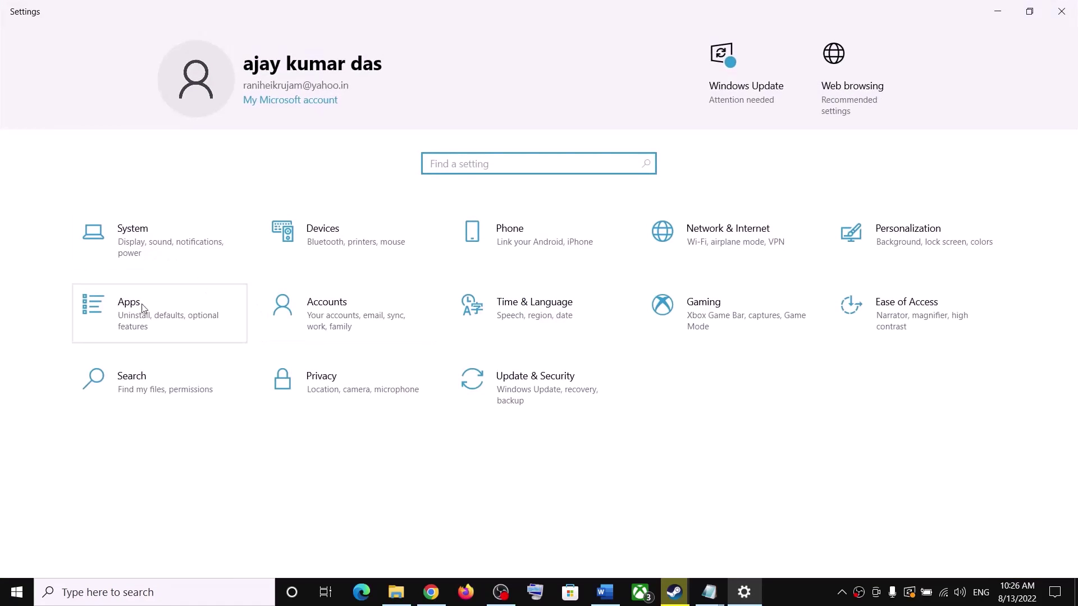
# Open Apps & features and scroll the installed apps list down to the NVIDIA entries
pyautogui.click(166, 322)
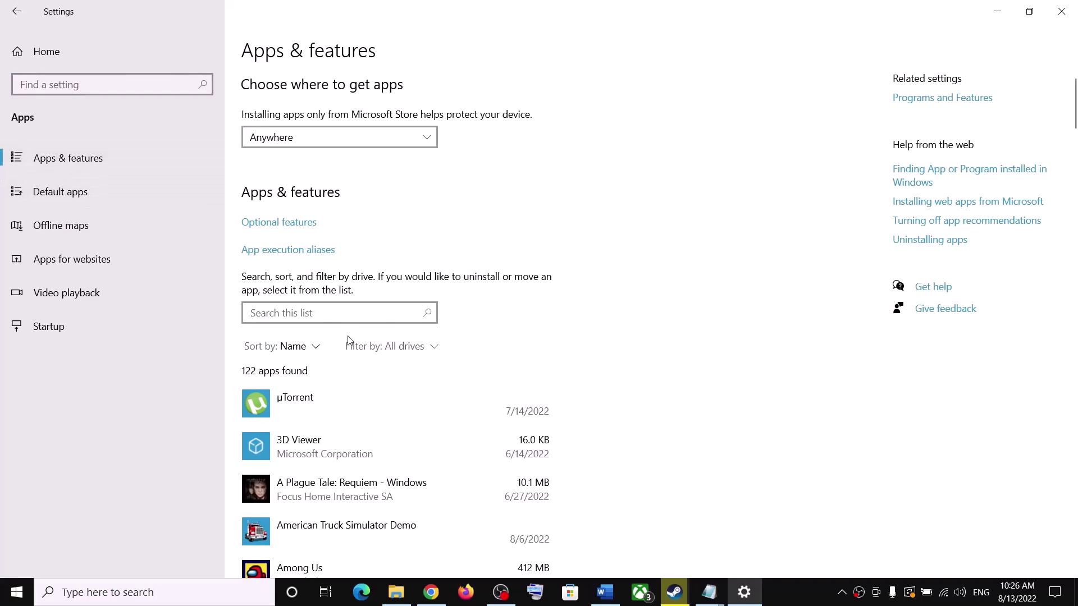
pyautogui.scroll(-1, 417, 359)
pyautogui.scroll(-20, 436, 404)
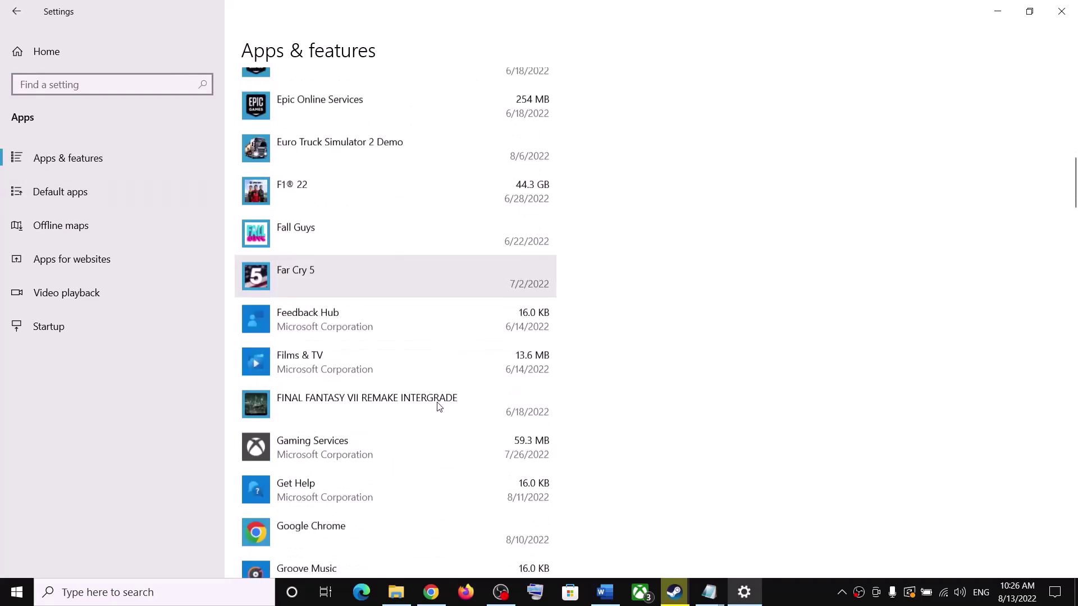
pyautogui.scroll(-15, 439, 406)
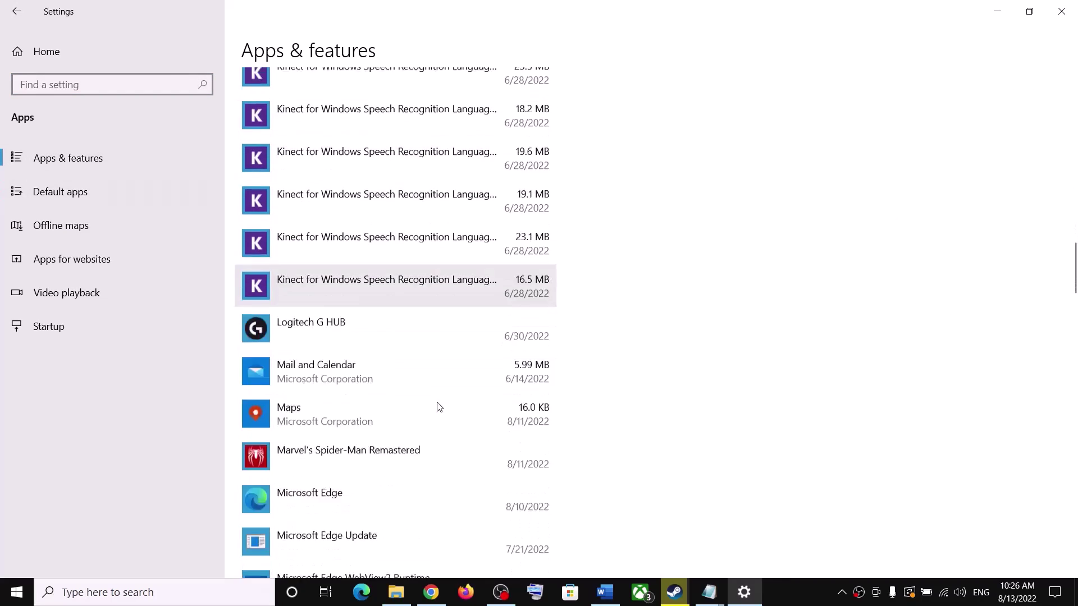
pyautogui.scroll(-5, 439, 407)
pyautogui.scroll(-10, 439, 406)
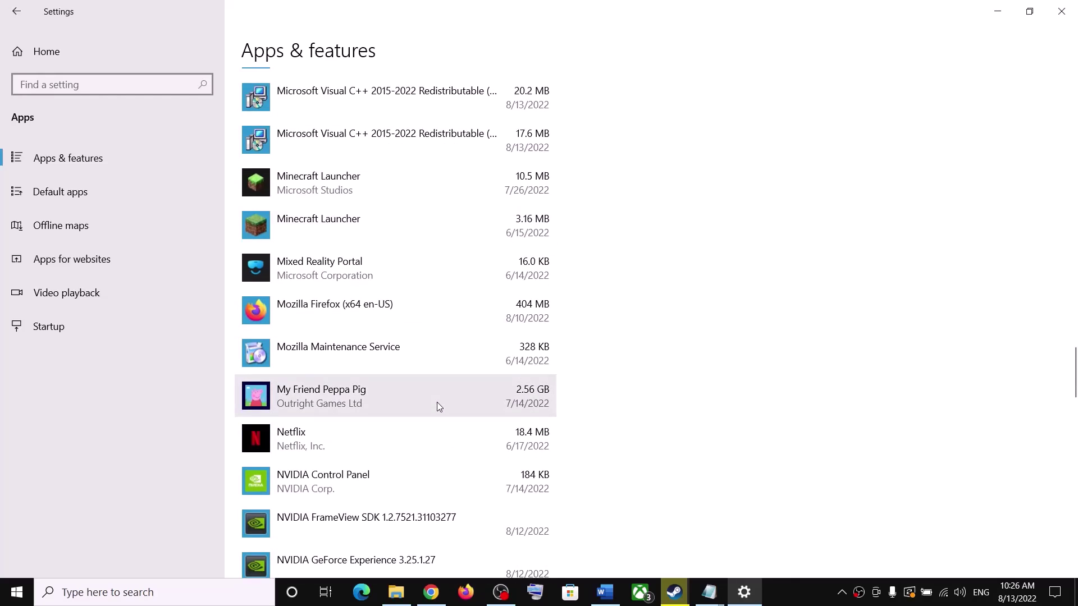
pyautogui.scroll(-5, 439, 407)
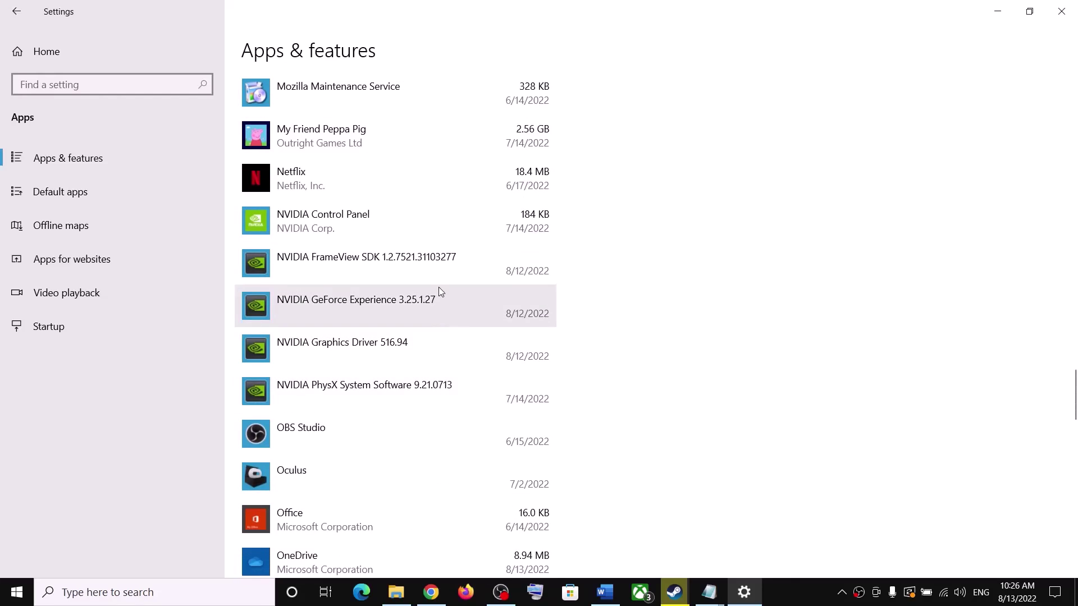
pyautogui.scroll(-2, 439, 287)
# Inspect NVIDIA Graphics Driver 516.94, GeForce Experience and PhysX System Software entries
pyautogui.click(332, 257)
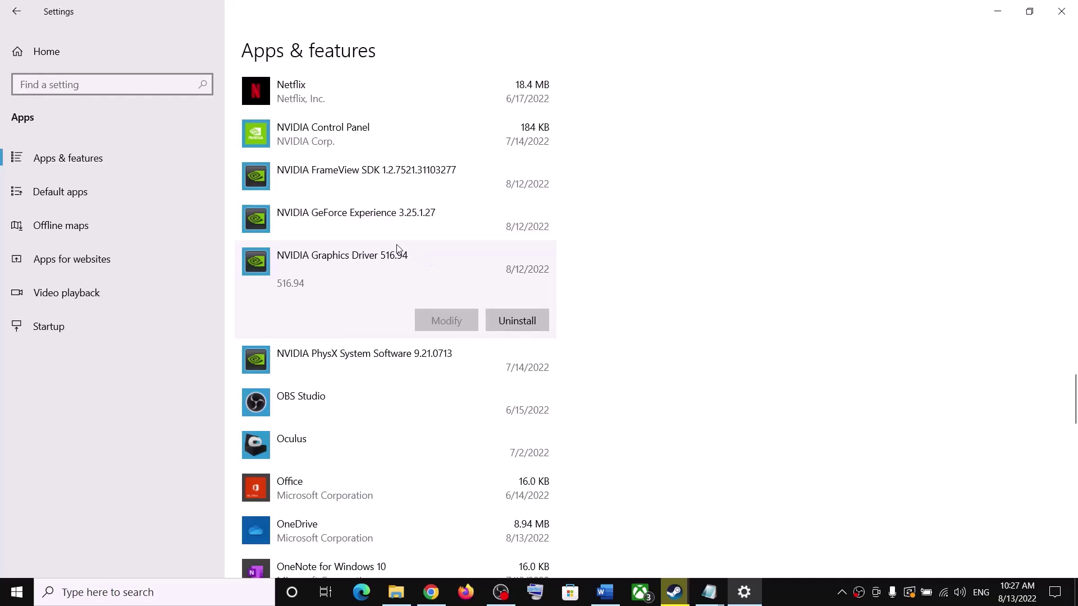
pyautogui.click(382, 229)
pyautogui.click(372, 352)
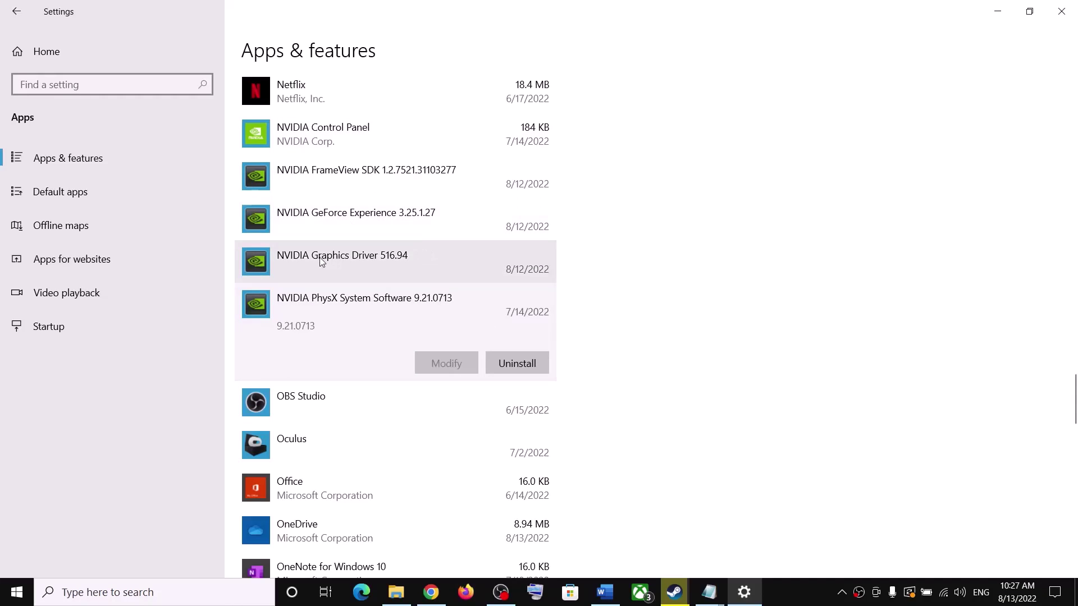
pyautogui.click(431, 592)
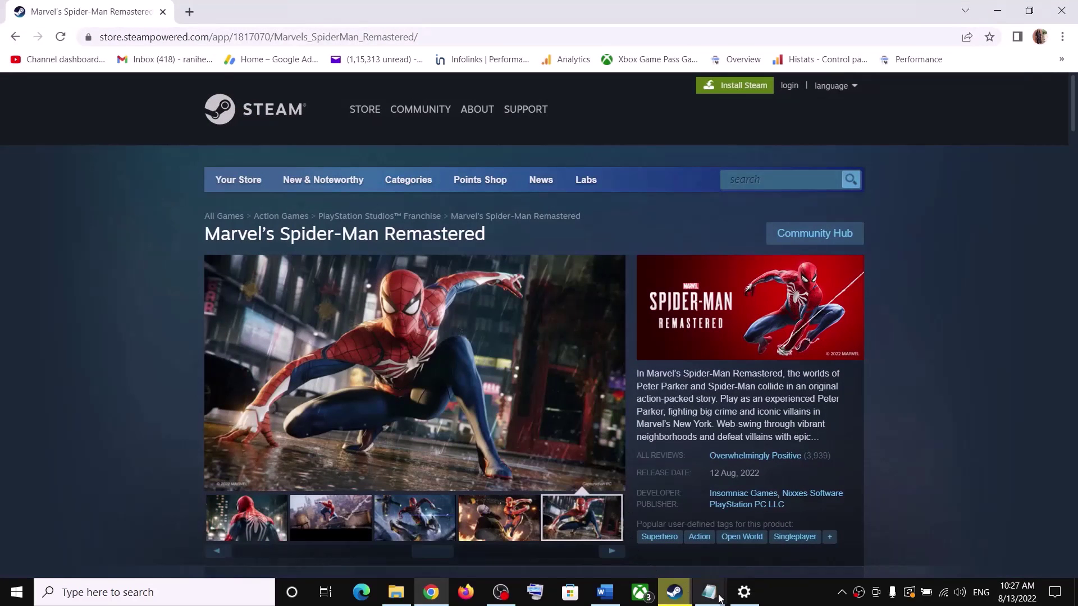
# Highlight the NVIDIA download link and AMD support link in the Word guide's driver section
pyautogui.click(604, 592)
pyautogui.scroll(-3, 365, 363)
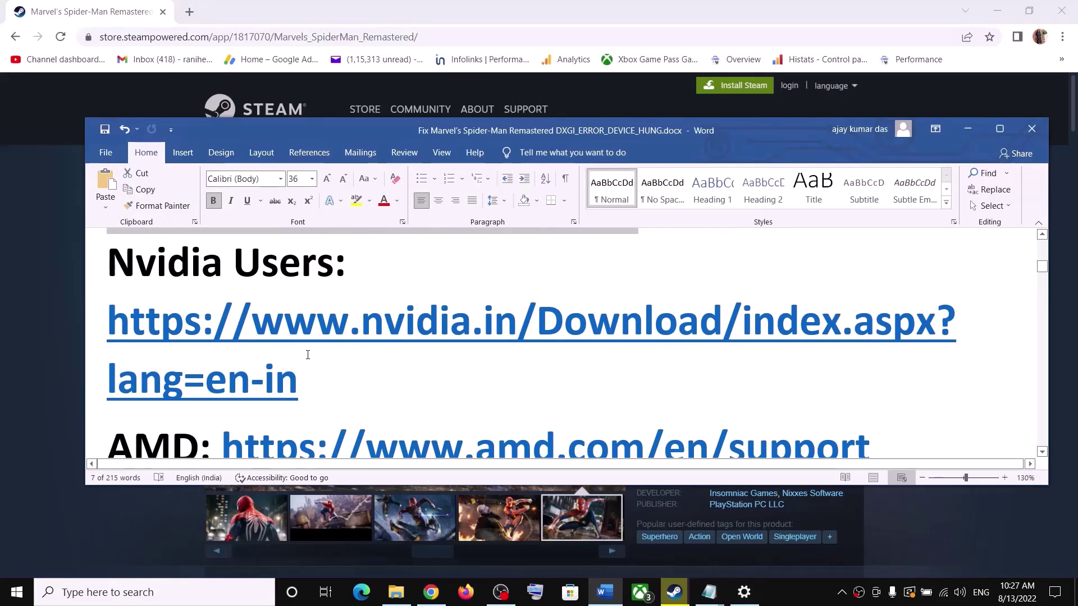
pyautogui.tripleClick(308, 354)
pyautogui.scroll(-1, 380, 341)
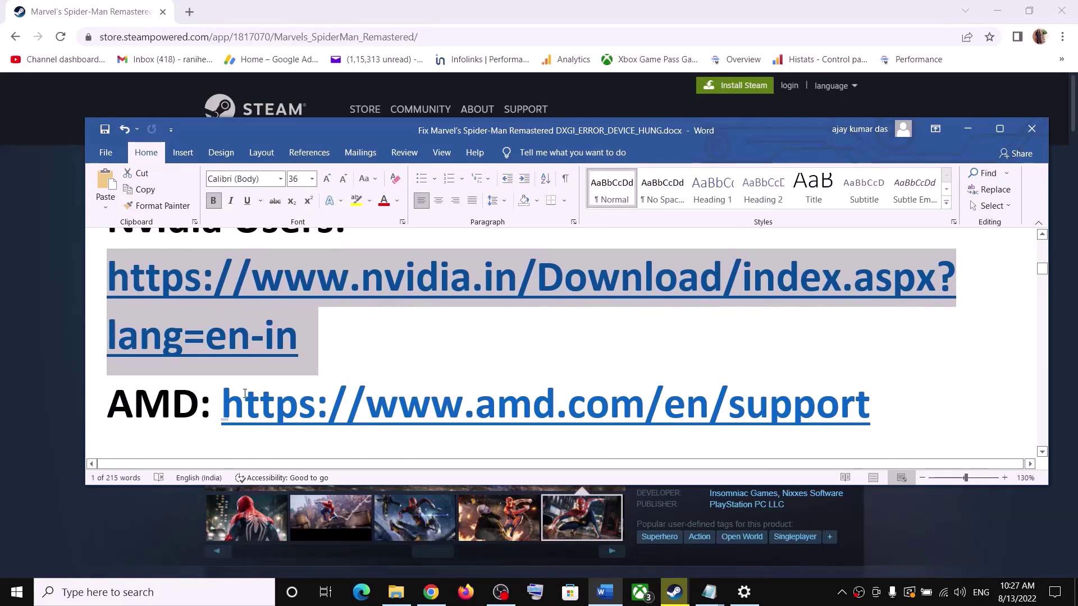
pyautogui.moveTo(220, 402); pyautogui.dragTo(808, 401)
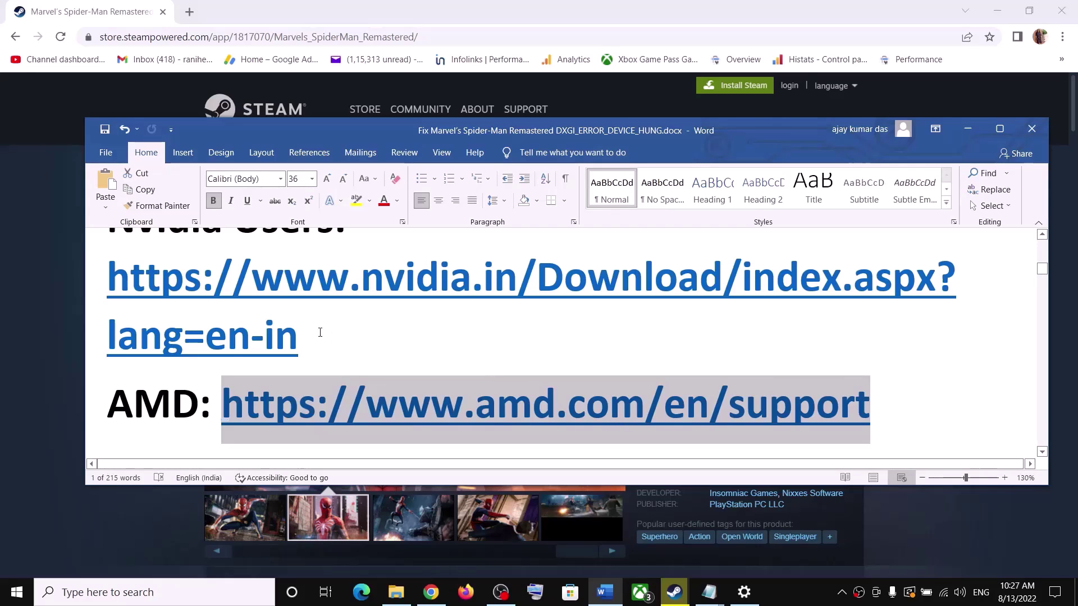
pyautogui.moveTo(319, 339); pyautogui.dragTo(159, 286)
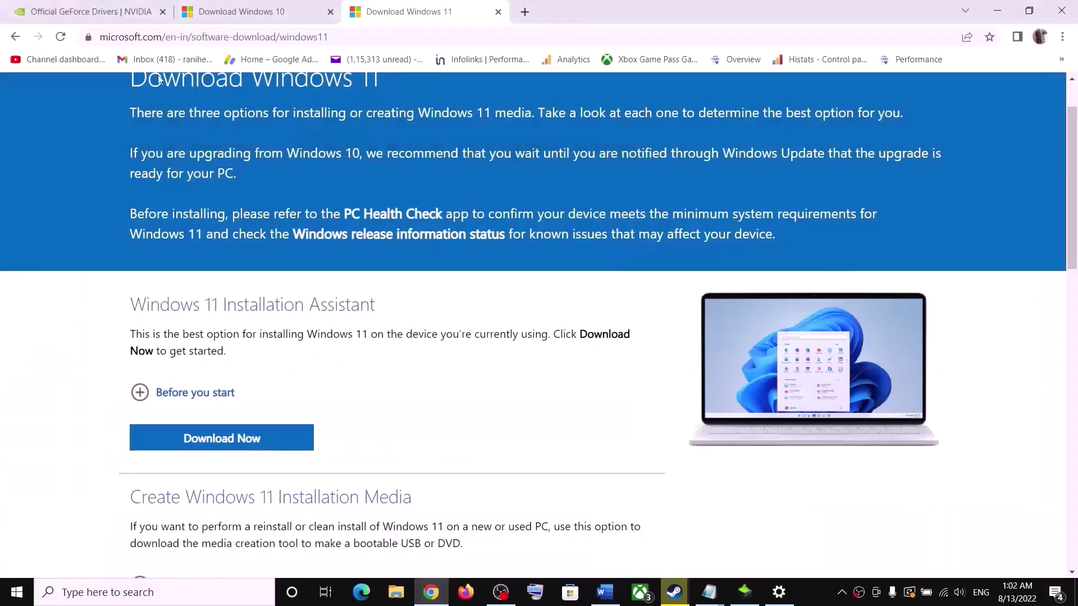
pyautogui.click(84, 11)
# Search GeForce drivers for Windows 10 64-bit and highlight the Game Ready Driver 516.94 result
pyautogui.scroll(-5, 633, 450)
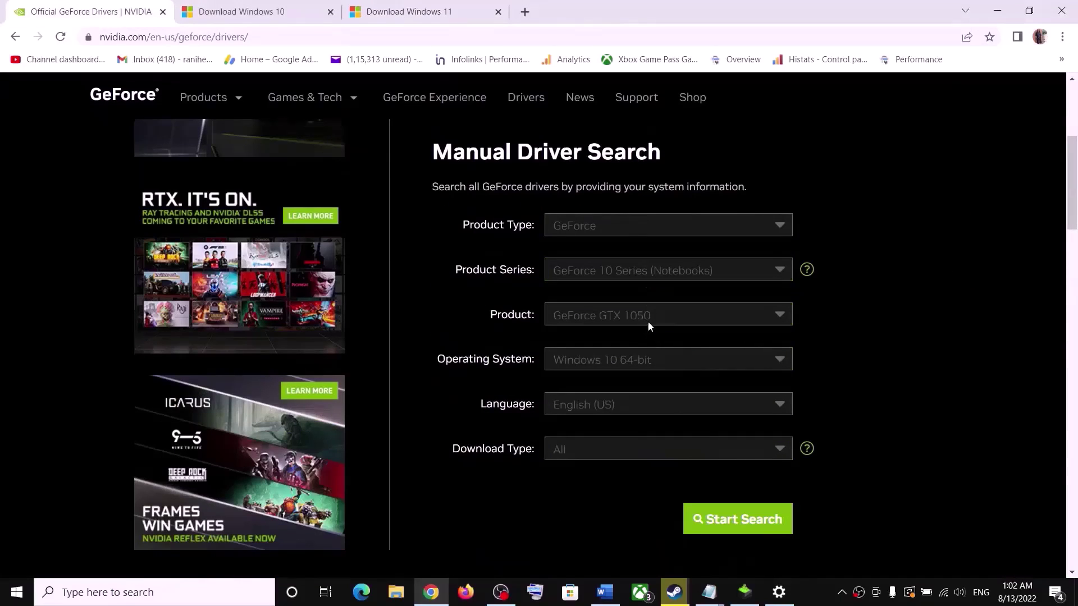
pyautogui.click(643, 370)
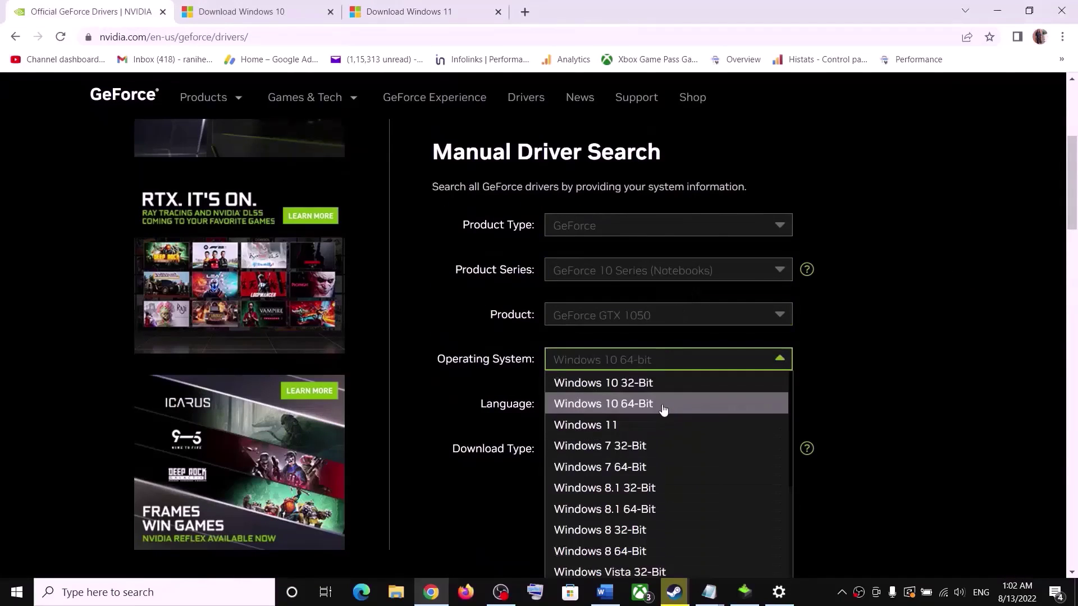
pyautogui.click(811, 388)
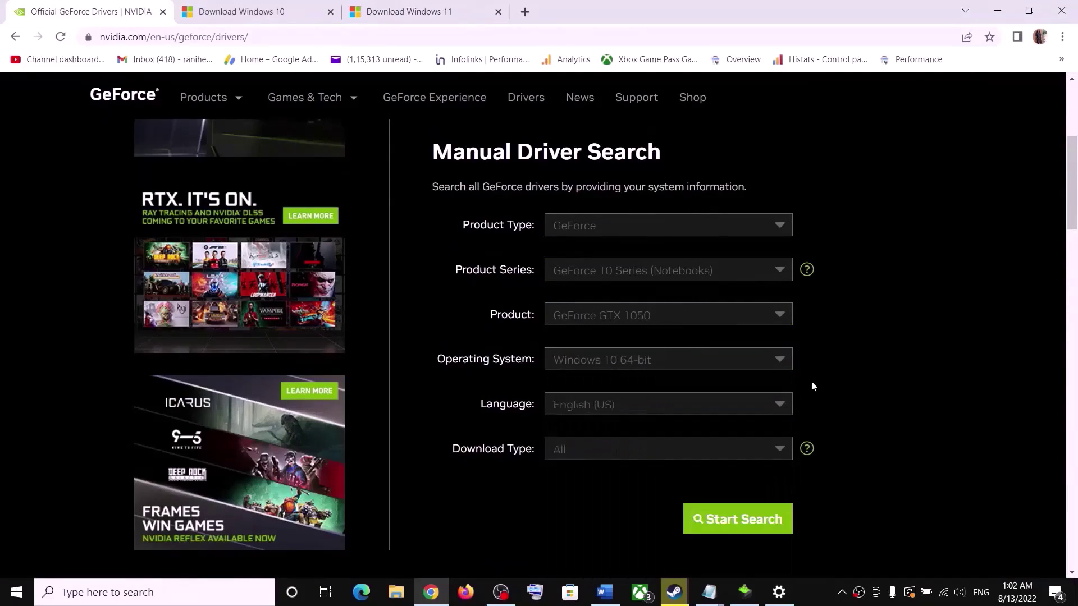
pyautogui.click(730, 528)
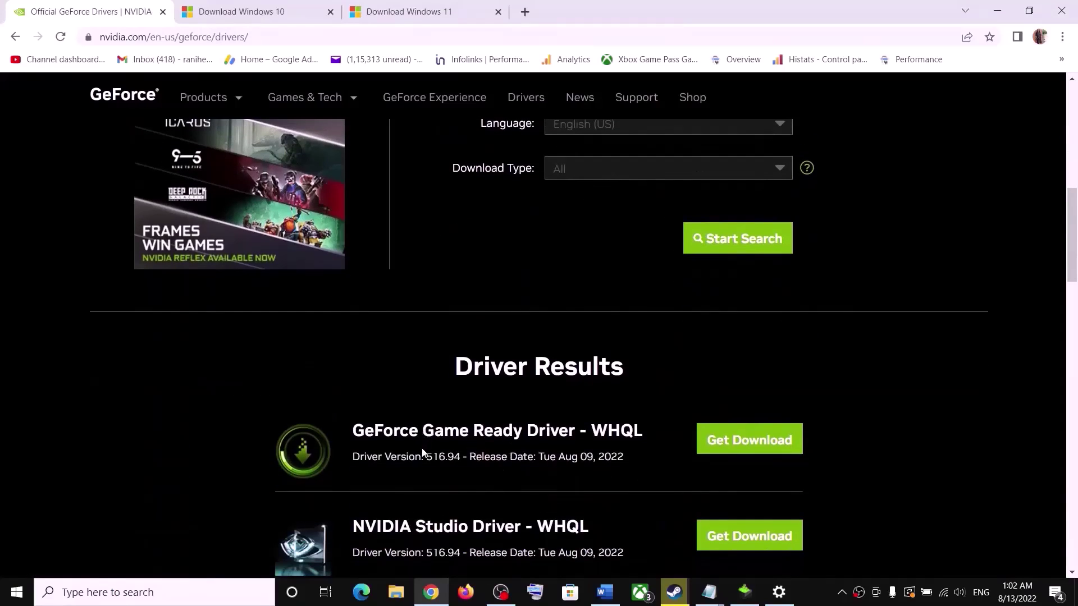
pyautogui.moveTo(418, 455); pyautogui.dragTo(509, 458)
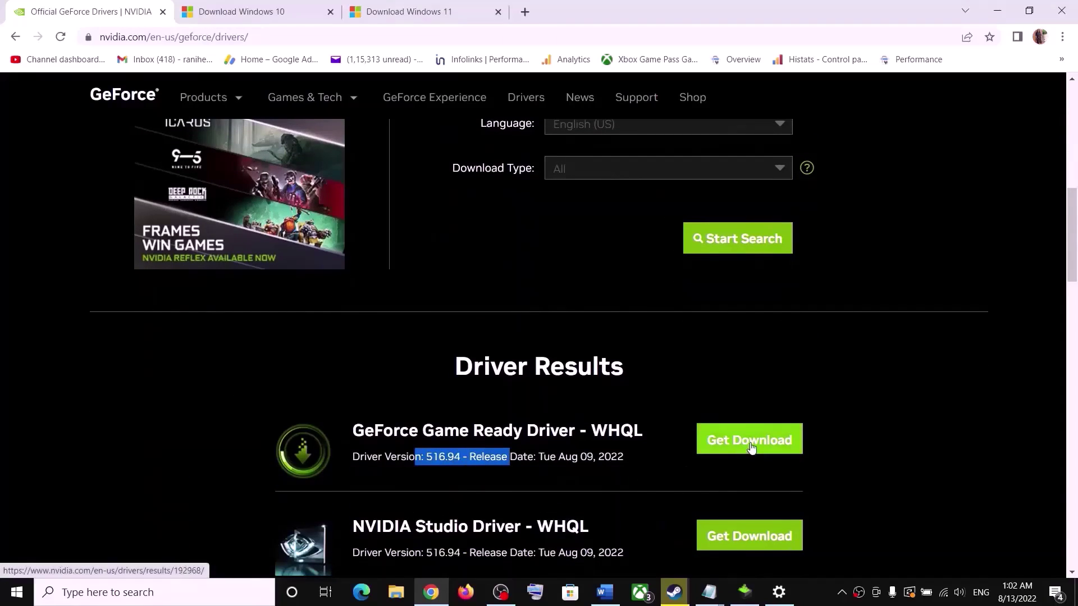
# Download driver 516.94 and start a Custom (Advanced) clean installation in NVIDIA Installer
pyautogui.click(715, 440)
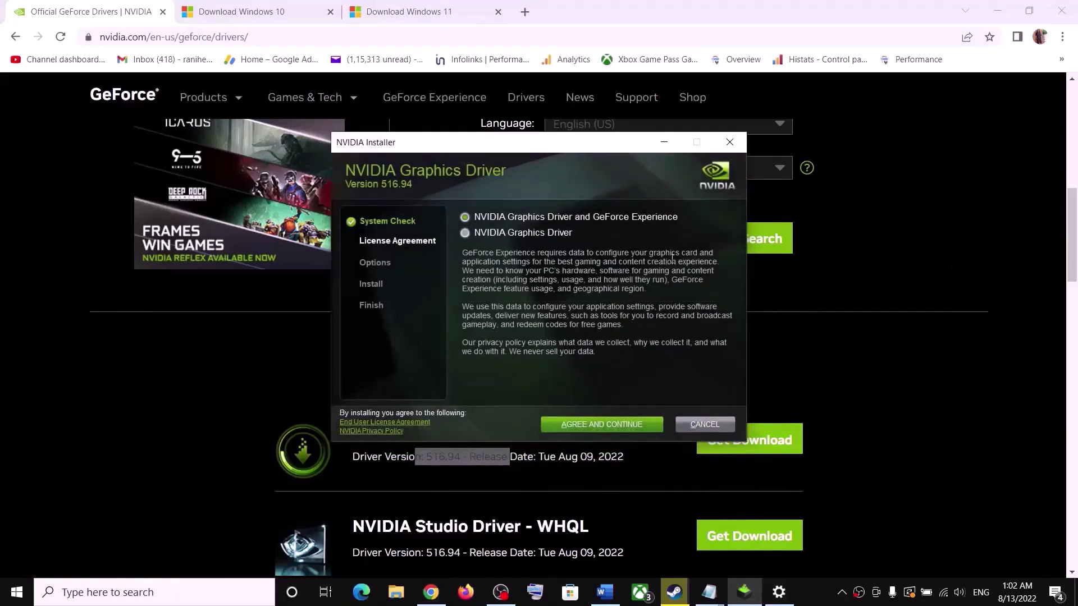
pyautogui.click(588, 429)
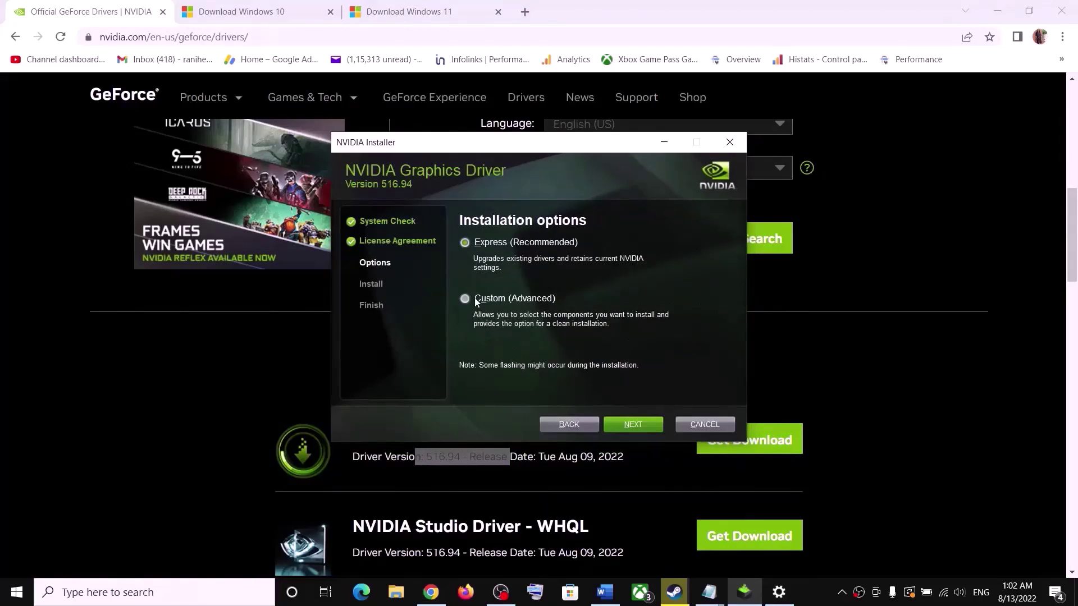
pyautogui.click(646, 430)
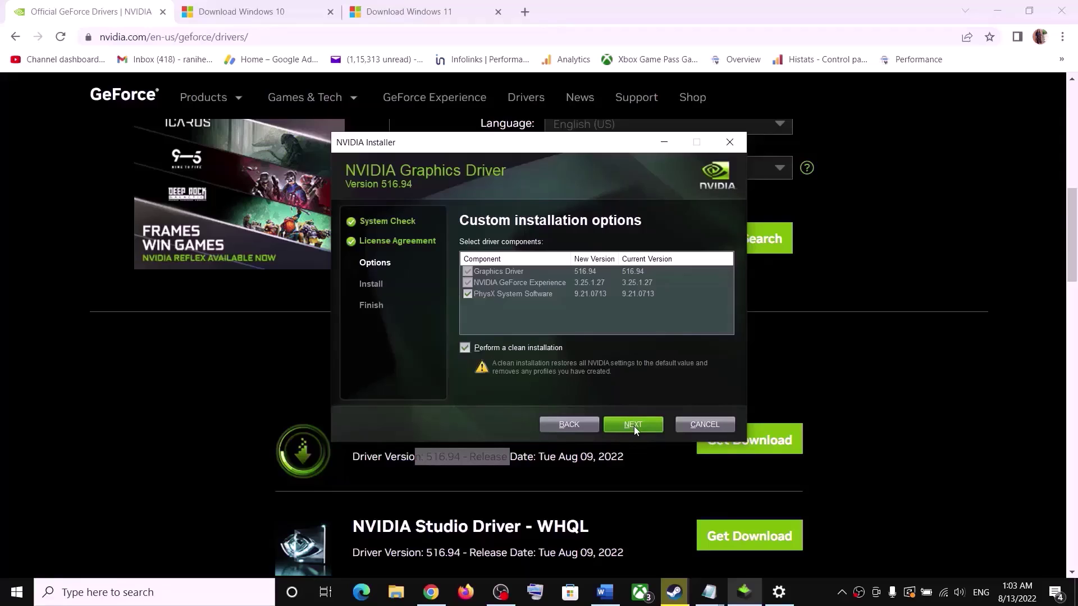
pyautogui.click(839, 349)
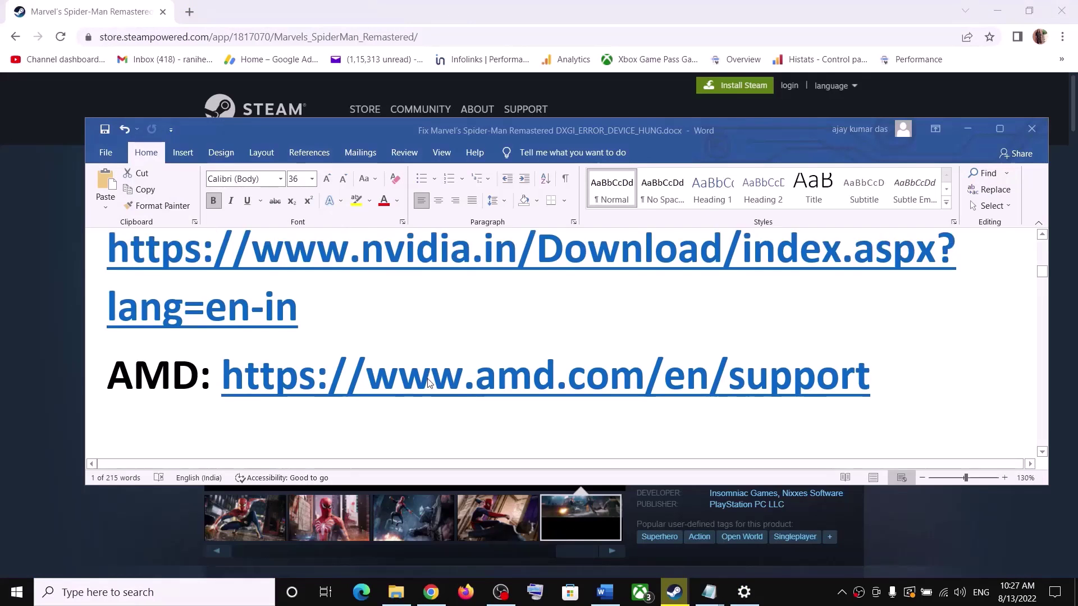
# Highlight Step 3, 'Verify the game files', in the Word guide, then return to Steam
pyautogui.scroll(-3, 427, 383)
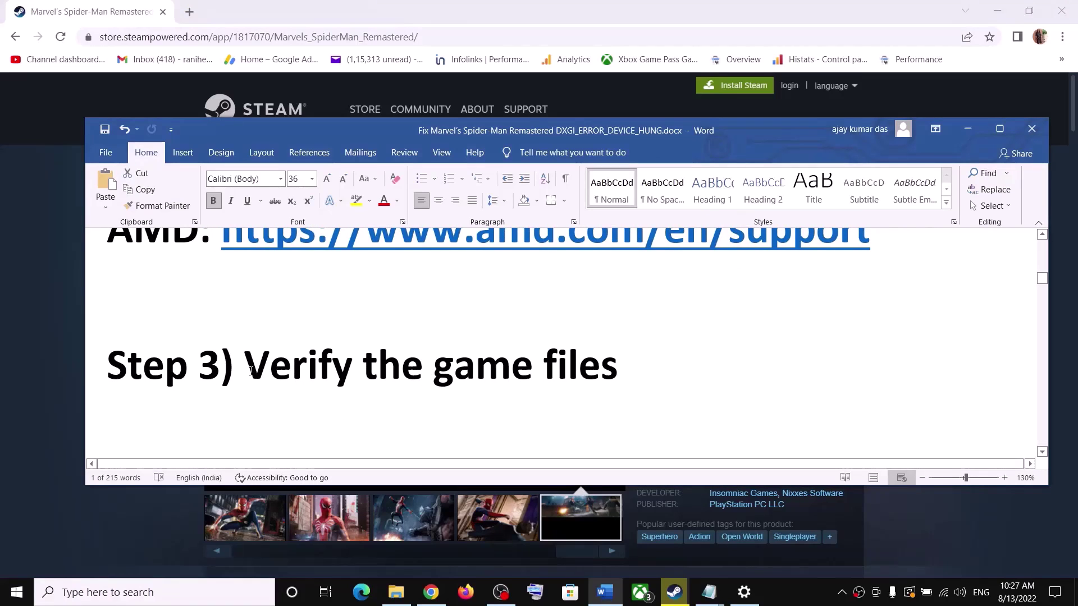
pyautogui.moveTo(260, 372); pyautogui.dragTo(542, 371)
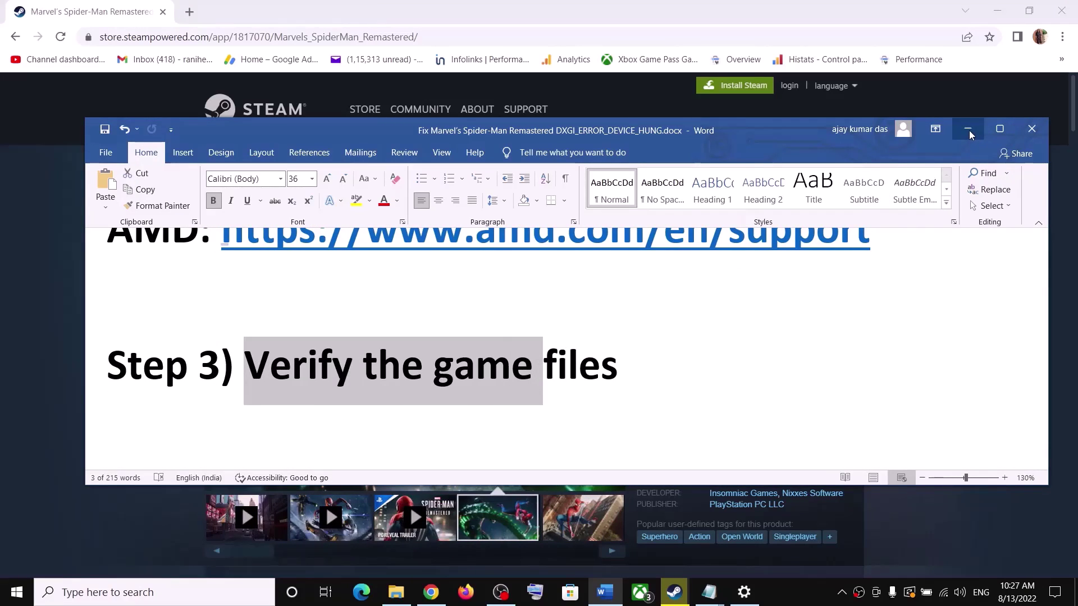
pyautogui.click(968, 130)
pyautogui.click(674, 592)
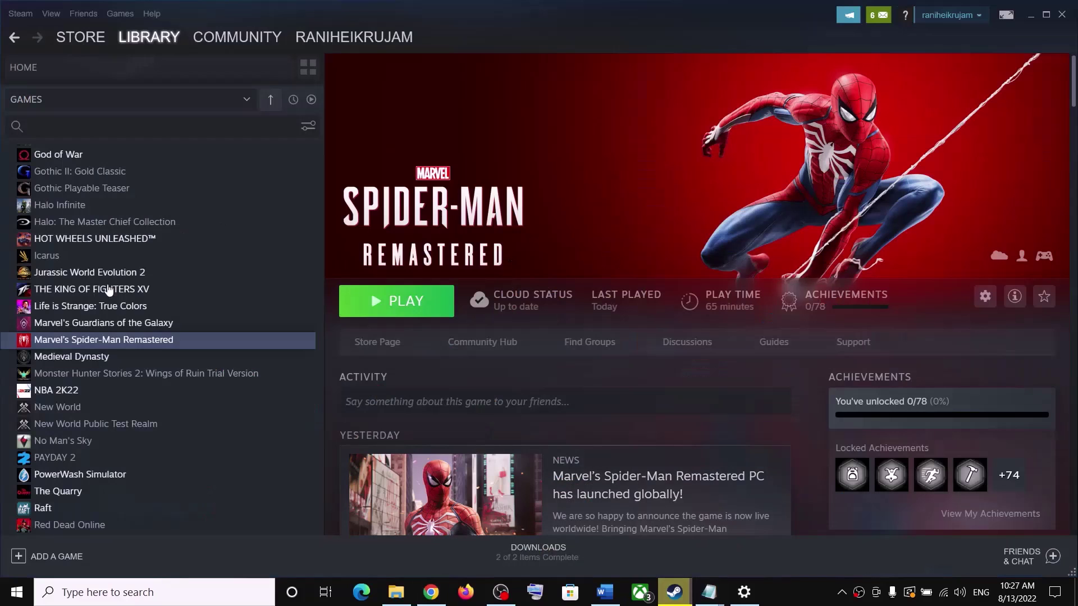
# Open Spider-Man Remastered's Properties > Local Files to check Verify integrity of game files, then close
pyautogui.rightClick(126, 339)
pyautogui.click(166, 423)
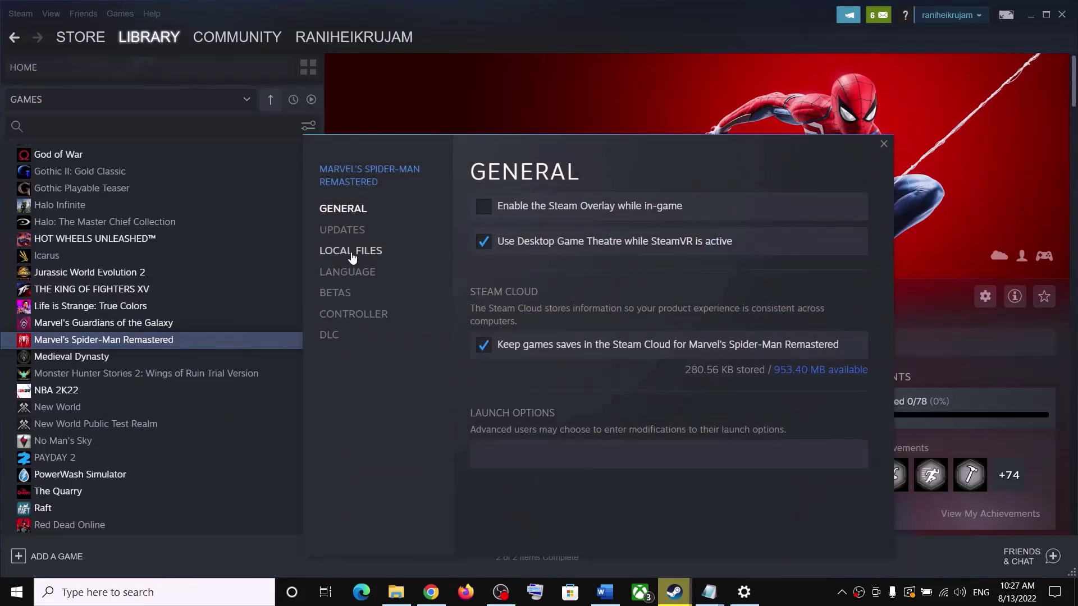
pyautogui.click(349, 252)
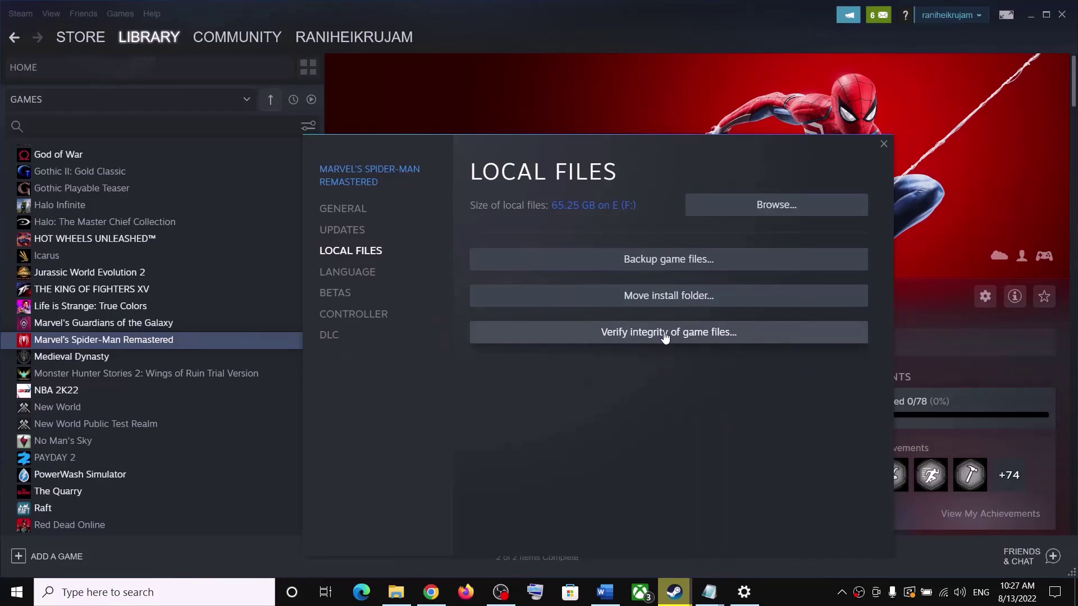
pyautogui.click(883, 144)
# Return to the Word fix notes and highlight Step 4, 'Update Windows to the latest version'
pyautogui.click(605, 592)
pyautogui.scroll(-5, 410, 337)
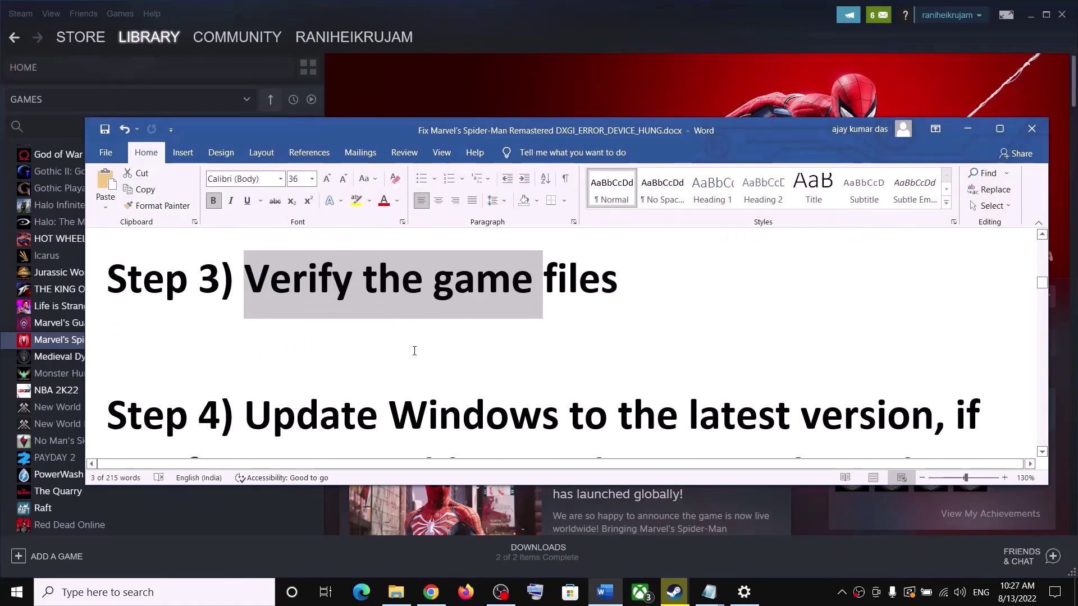
pyautogui.moveTo(258, 321); pyautogui.dragTo(932, 331)
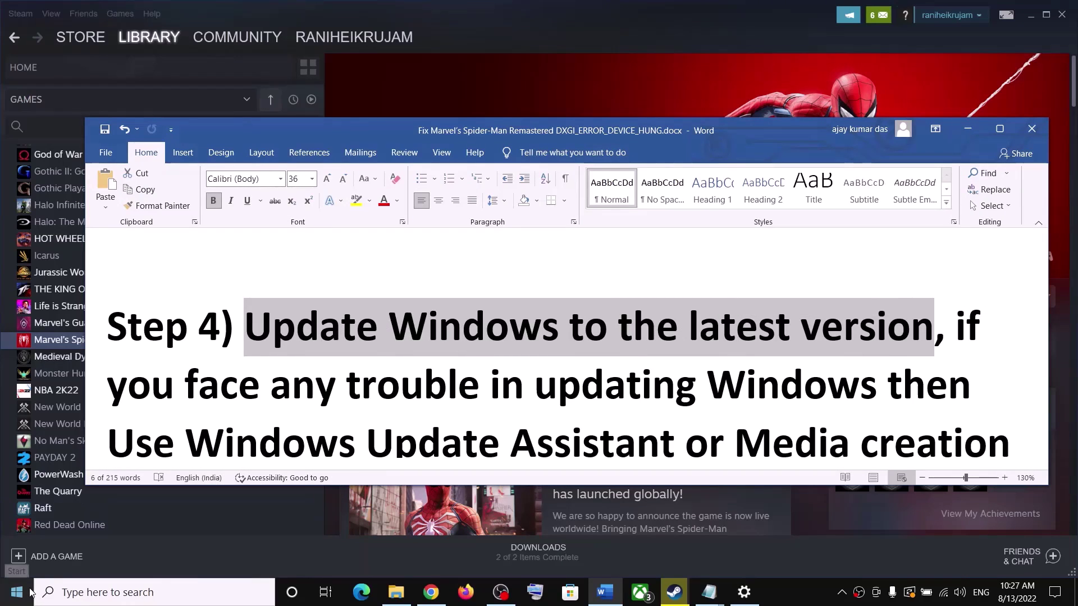
pyautogui.press('super')
# Open Update & Security in Settings, where the 2022-08 cumulative update awaits a restart
pyautogui.click(48, 551)
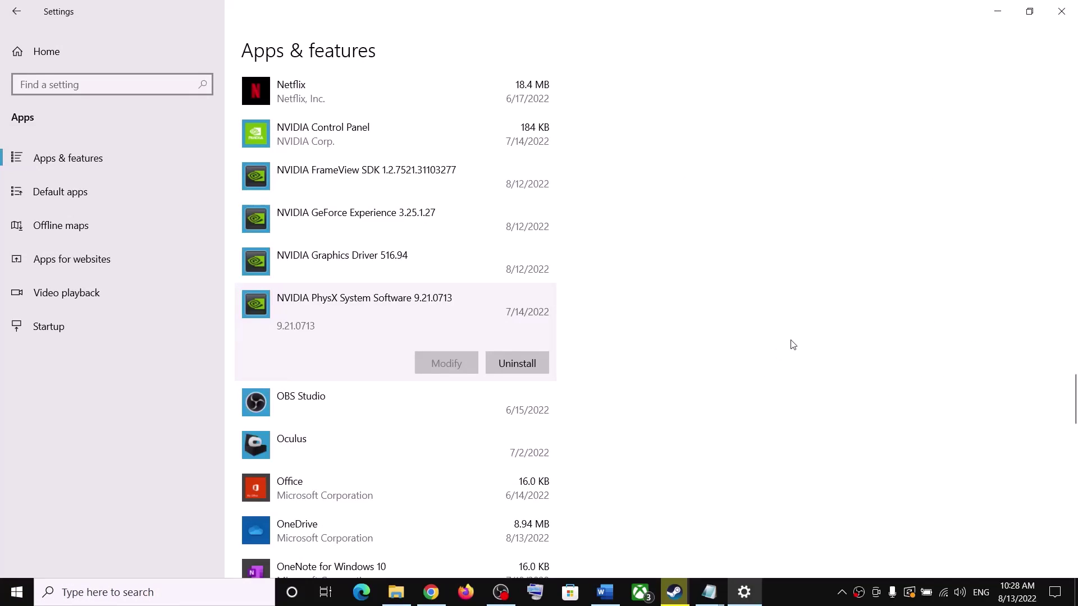
pyautogui.click(47, 51)
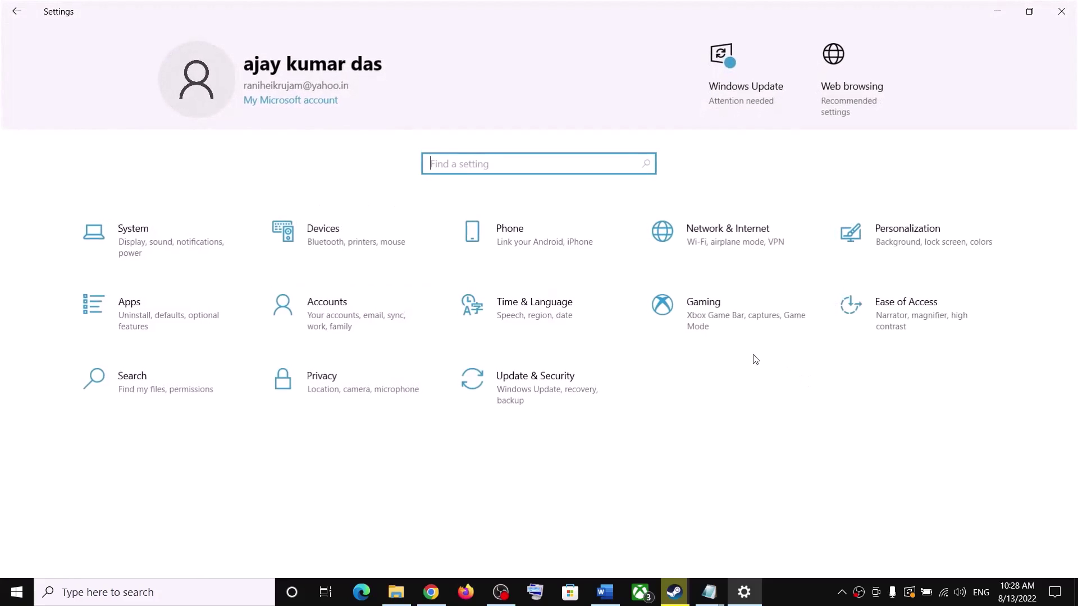
pyautogui.click(542, 397)
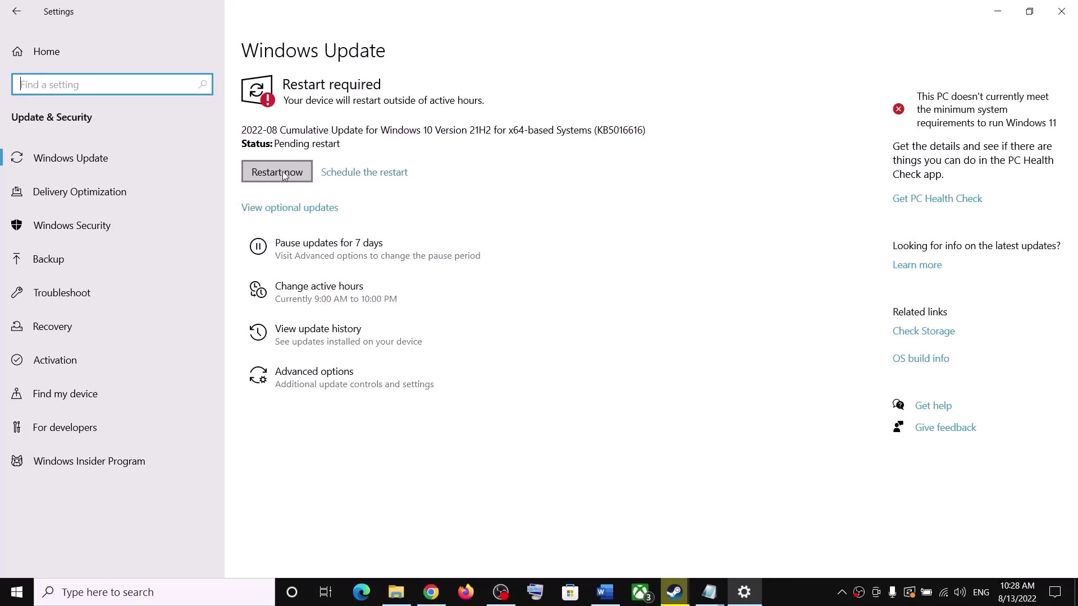
# Check the Update and restart power option, then close Windows Settings
pyautogui.click(22, 594)
pyautogui.click(34, 561)
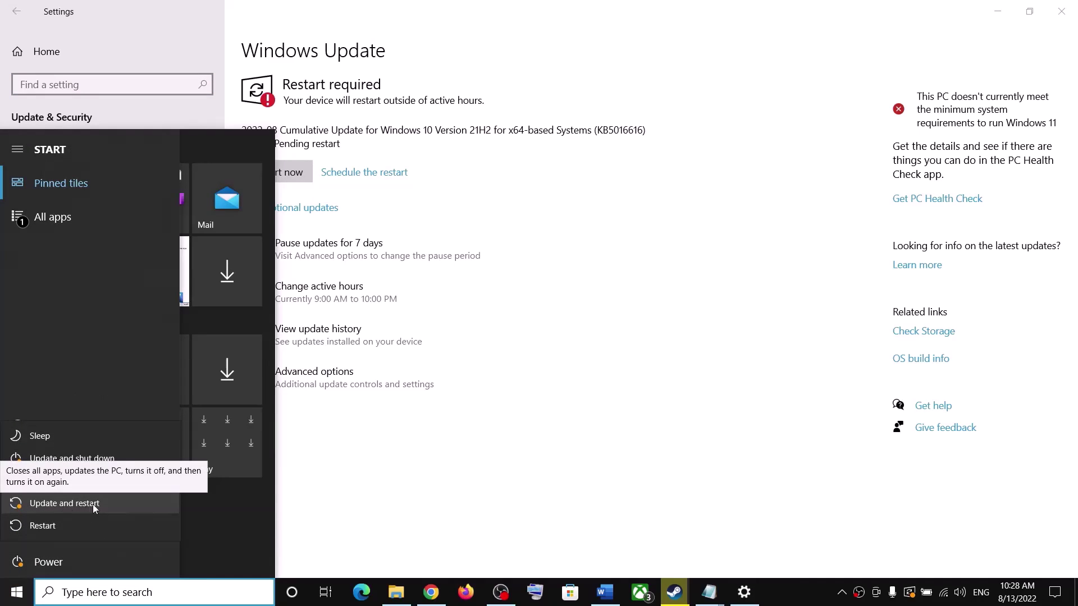
pyautogui.press('Escape')
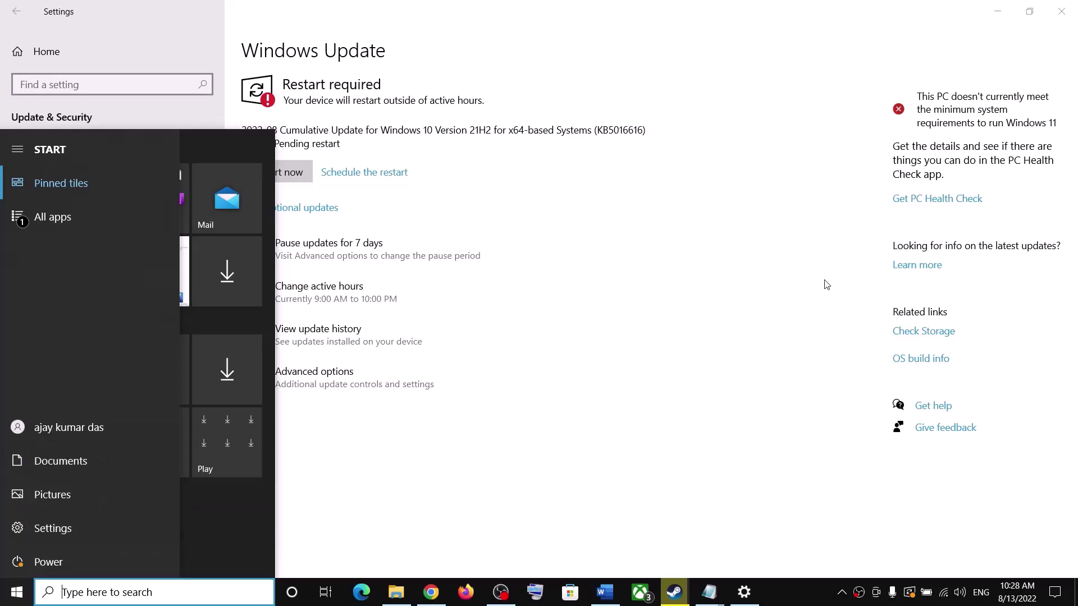
pyautogui.click(1060, 11)
# Highlight Step 4's Windows Update Assistant advice and select the Windows 10 download link
pyautogui.scroll(-1, 626, 380)
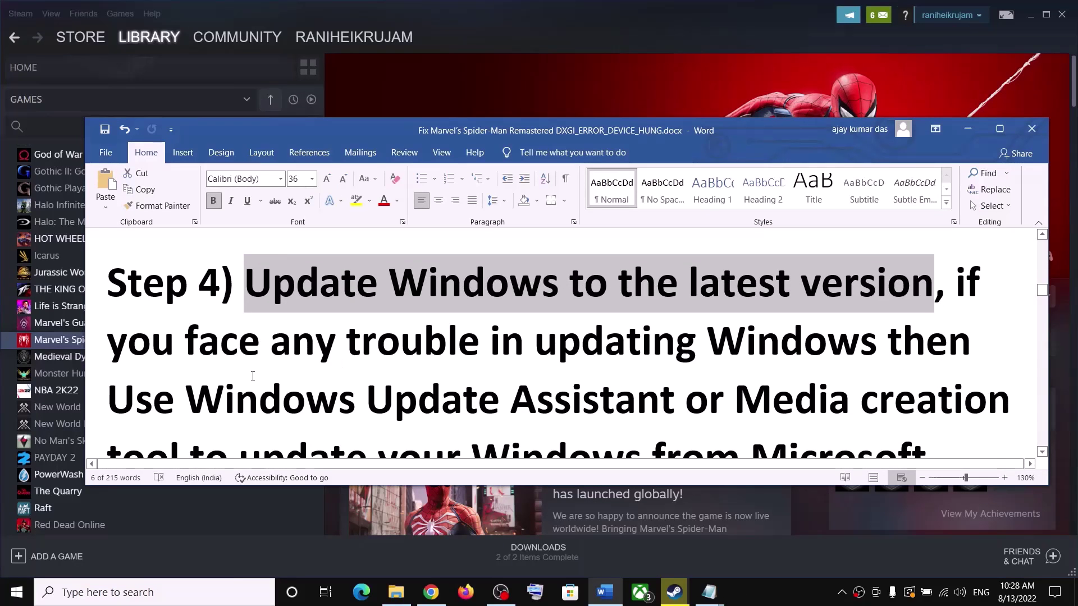
pyautogui.moveTo(218, 345); pyautogui.dragTo(884, 344)
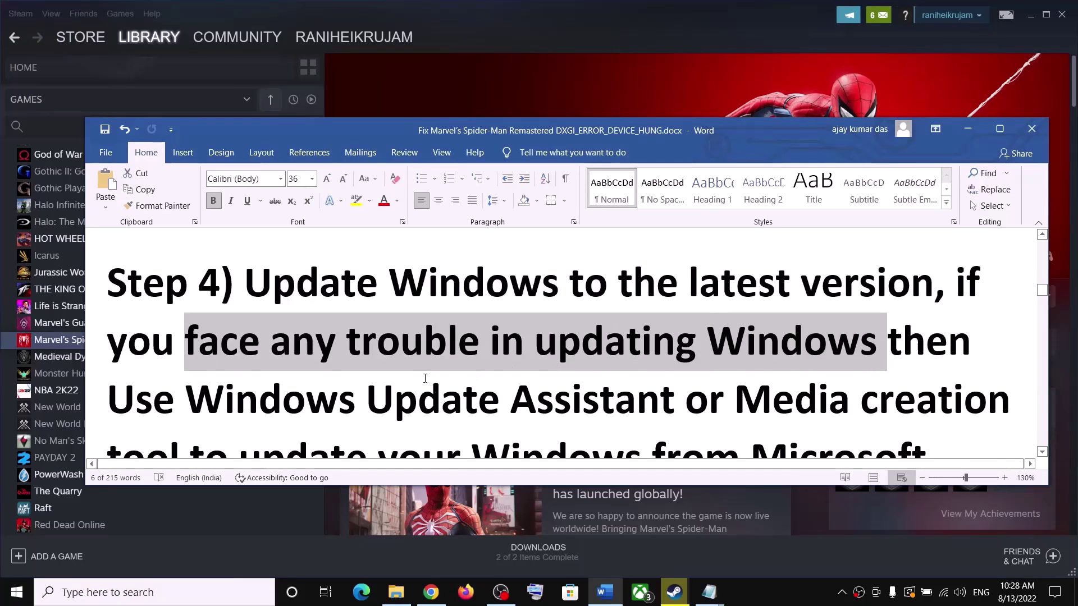
pyautogui.scroll(-1, 375, 370)
pyautogui.moveTo(189, 357); pyautogui.dragTo(571, 362)
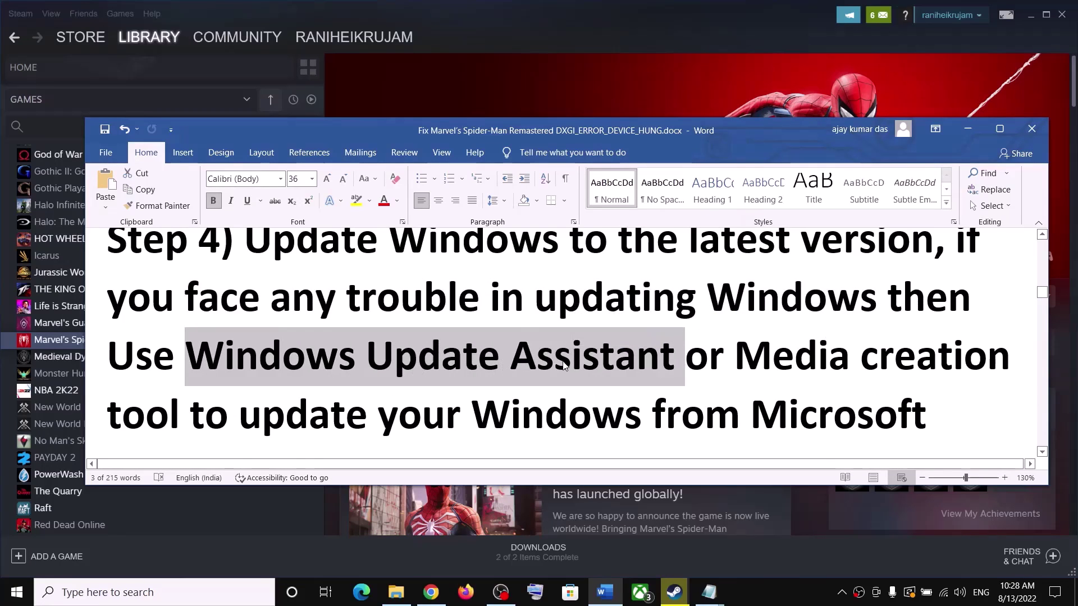
pyautogui.scroll(-5, 684, 361)
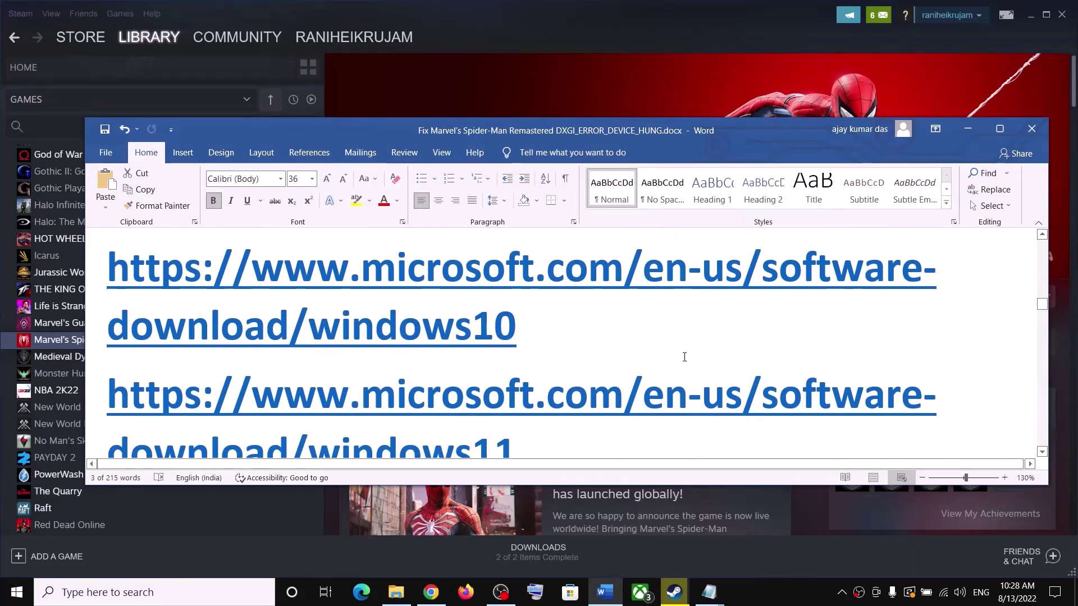
pyautogui.tripleClick(531, 325)
pyautogui.hotkey('ctrl', 'c')
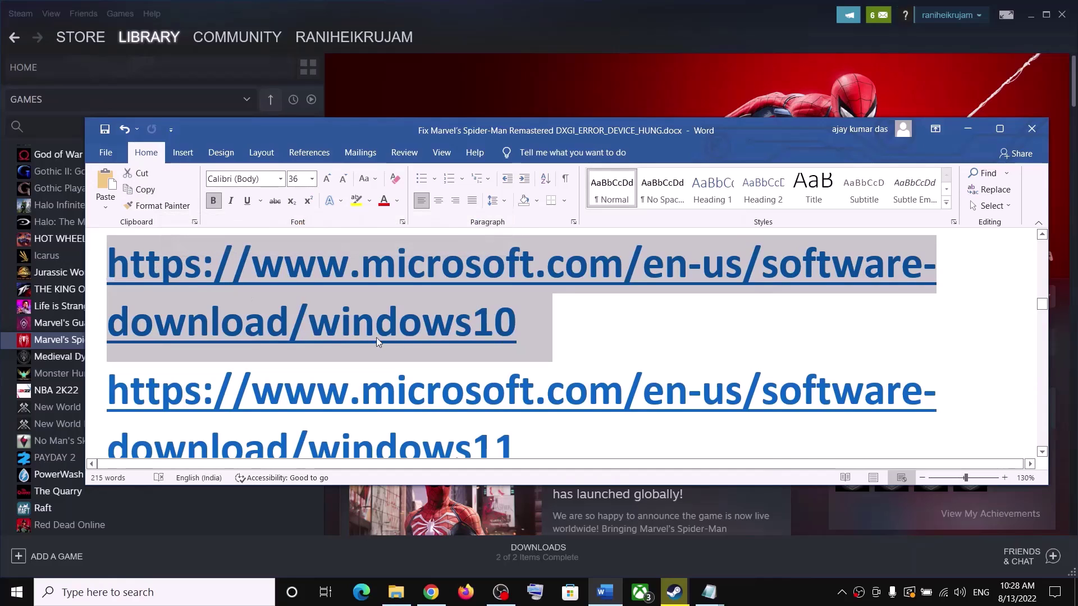
pyautogui.click(430, 592)
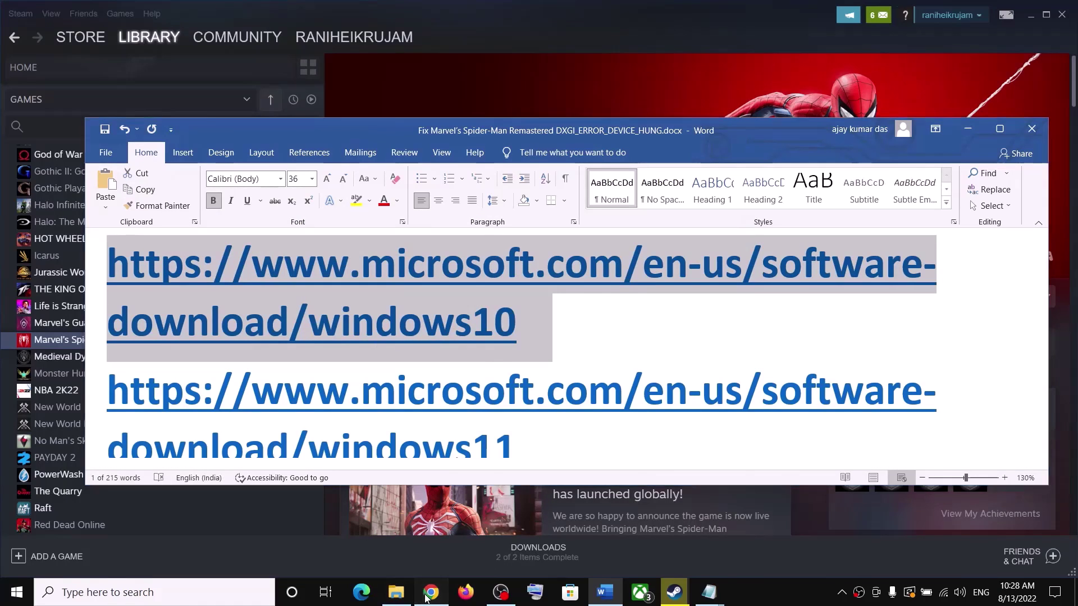
# Open the pasted Windows 10 download link in a new Chrome tab
pyautogui.hotkey('ctrl', 't')
pyautogui.hotkey('ctrl', 'v')
pyautogui.press('Return')
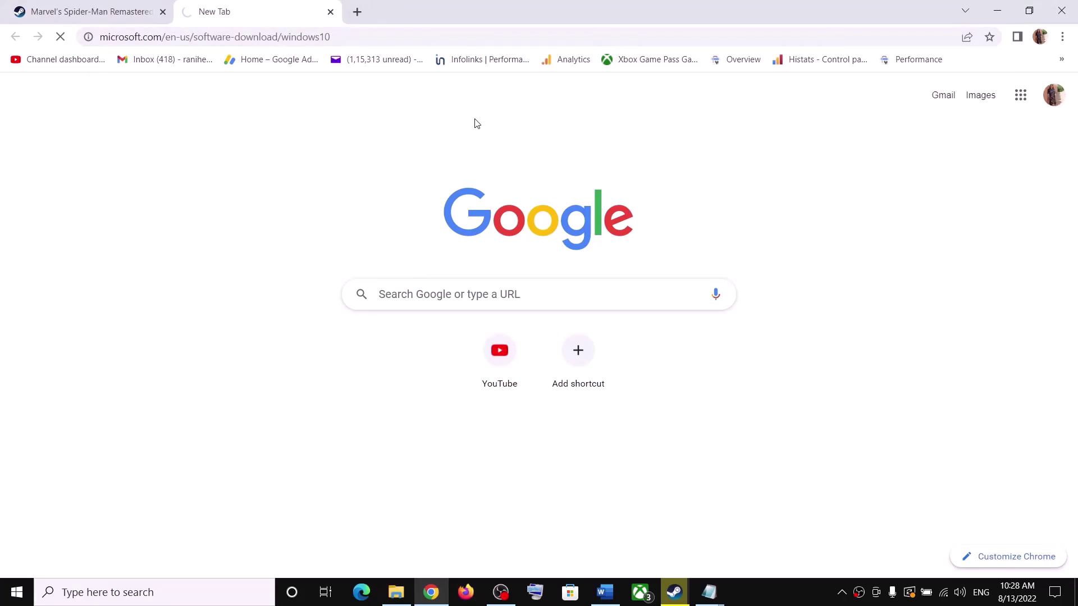
# Copy the Windows 11 download link from the Word notes and open it in another tab
pyautogui.hotkey('alt', 'Tab')
pyautogui.scroll(-2, 337, 281)
pyautogui.tripleClick(199, 309)
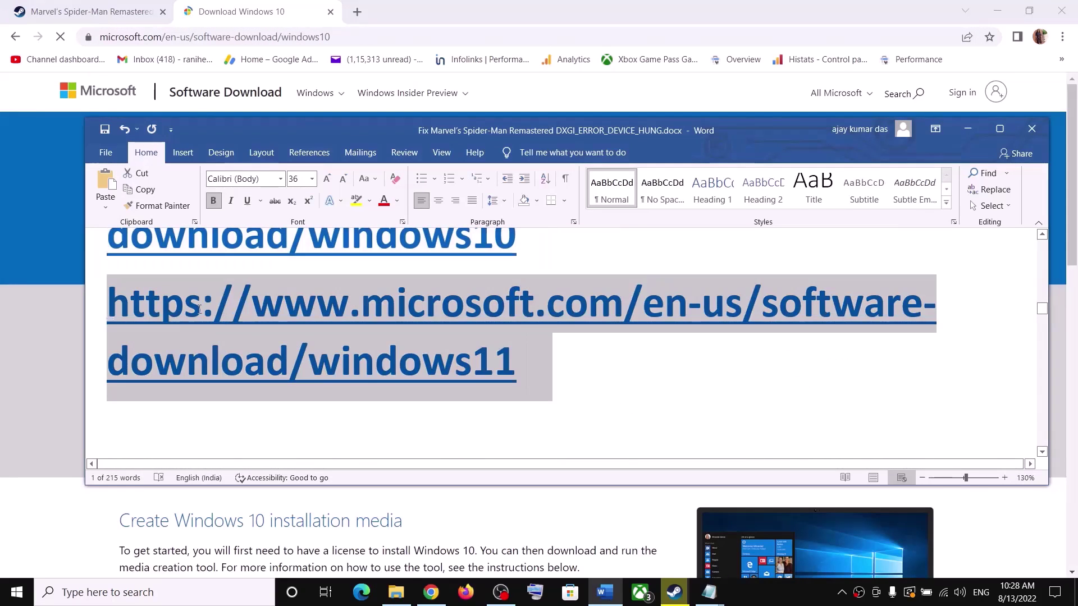
pyautogui.hotkey('ctrl', 'c')
pyautogui.hotkey('alt', 'Tab')
pyautogui.hotkey('ctrl', 't')
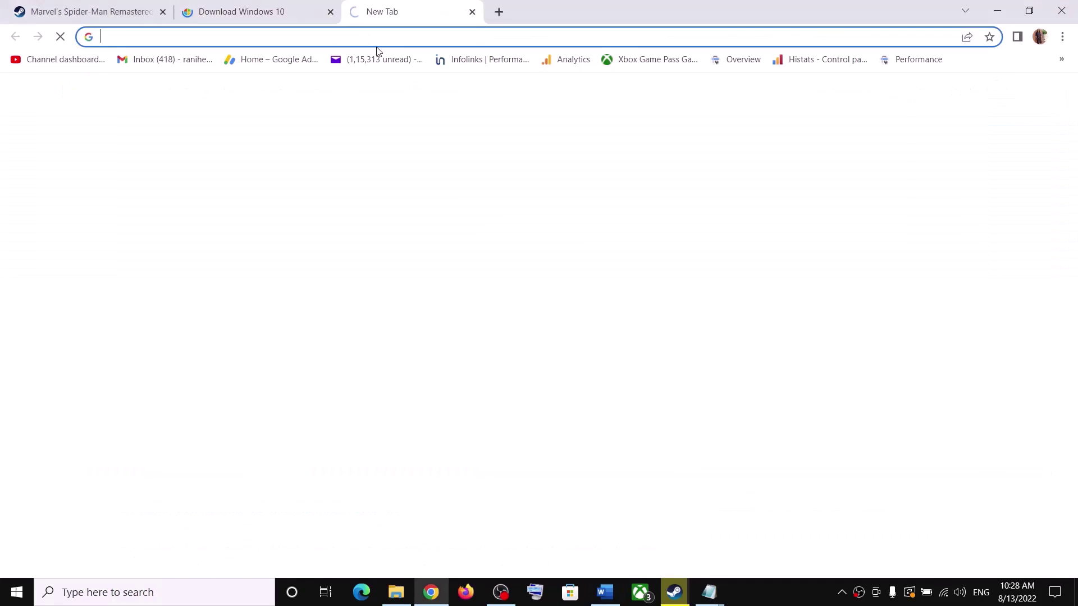
pyautogui.hotkey('ctrl', 'v')
pyautogui.press('Return')
# Download and run the Windows 10 Update Assistant from the Download Windows 10 page
pyautogui.click(247, 13)
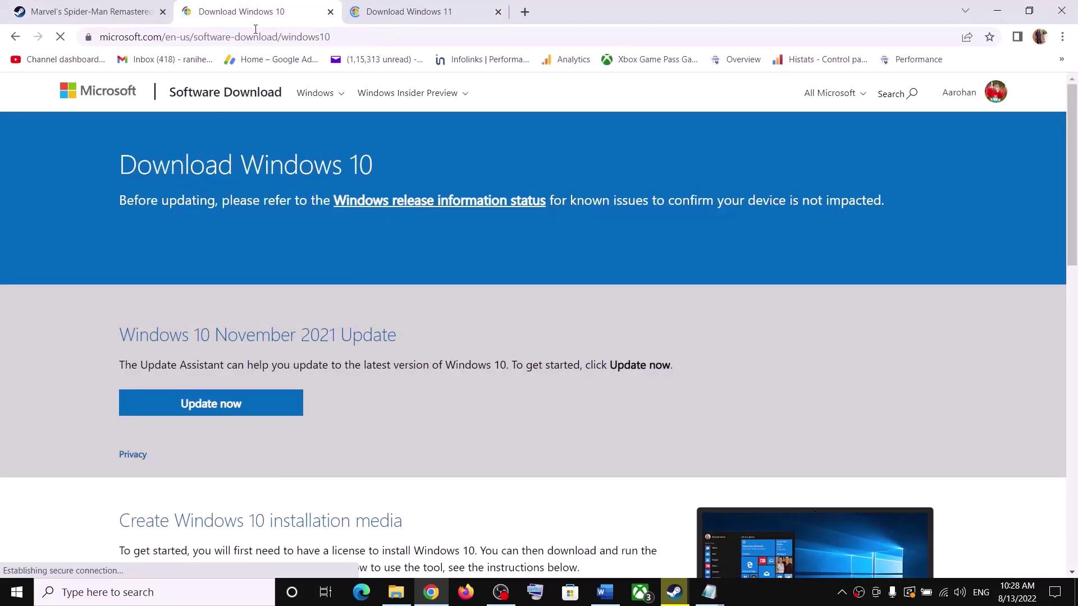
pyautogui.click(231, 407)
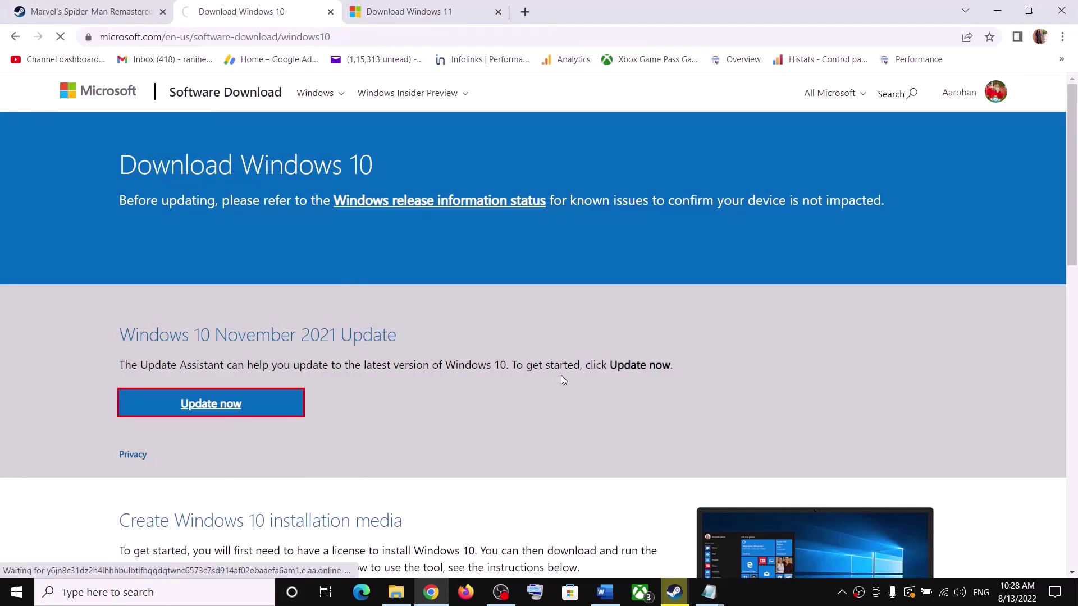
pyautogui.click(129, 557)
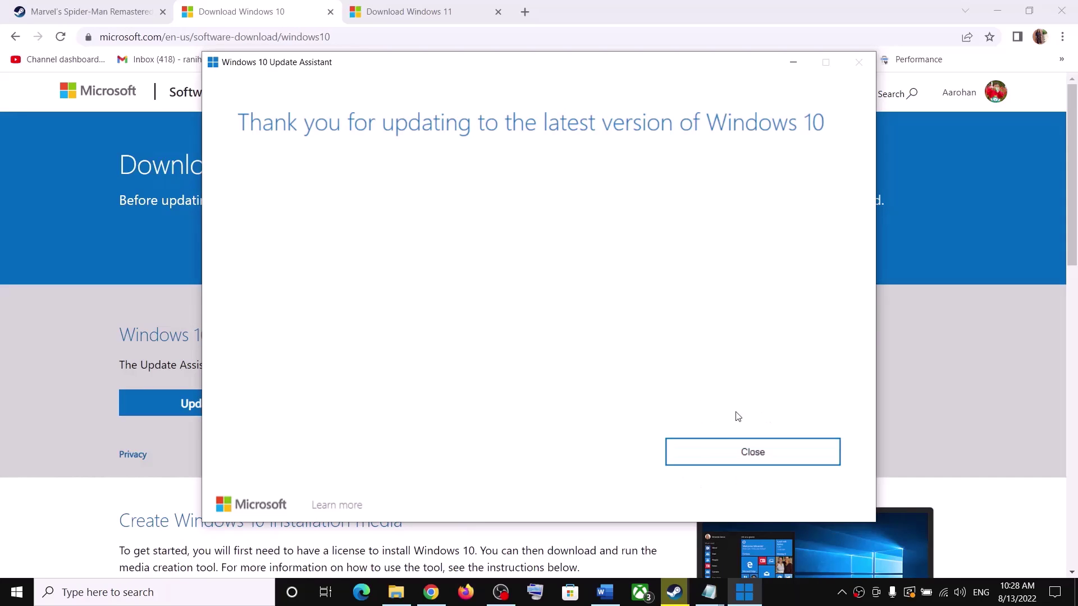
# Close the Windows 10 Update Assistant and locate the Windows 11 Installation Assistant section
pyautogui.click(689, 460)
pyautogui.click(400, 12)
pyautogui.scroll(-1, 318, 412)
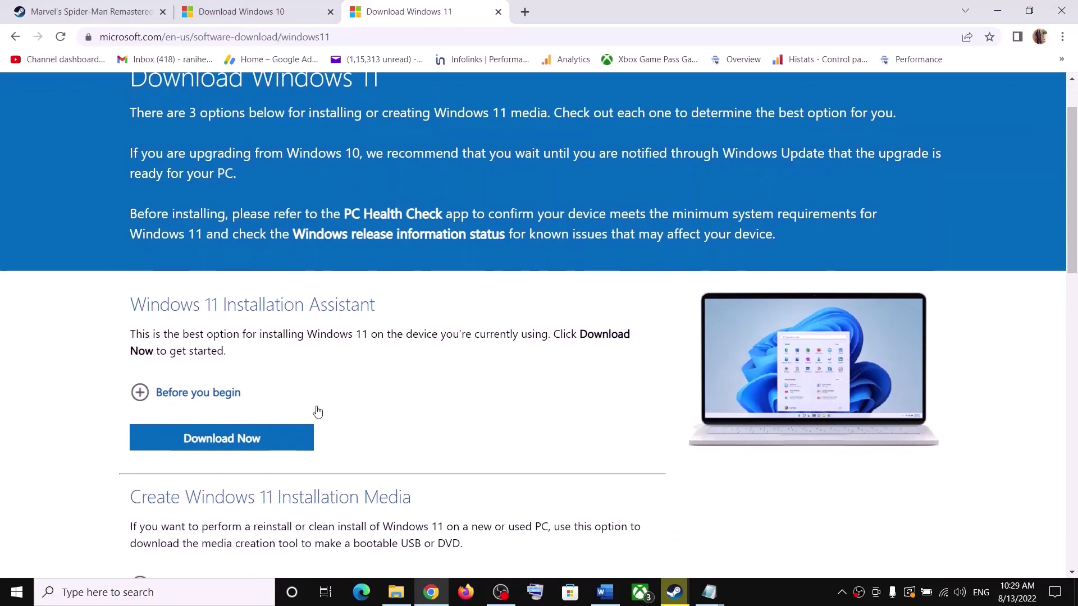
pyautogui.moveTo(146, 306); pyautogui.dragTo(409, 310)
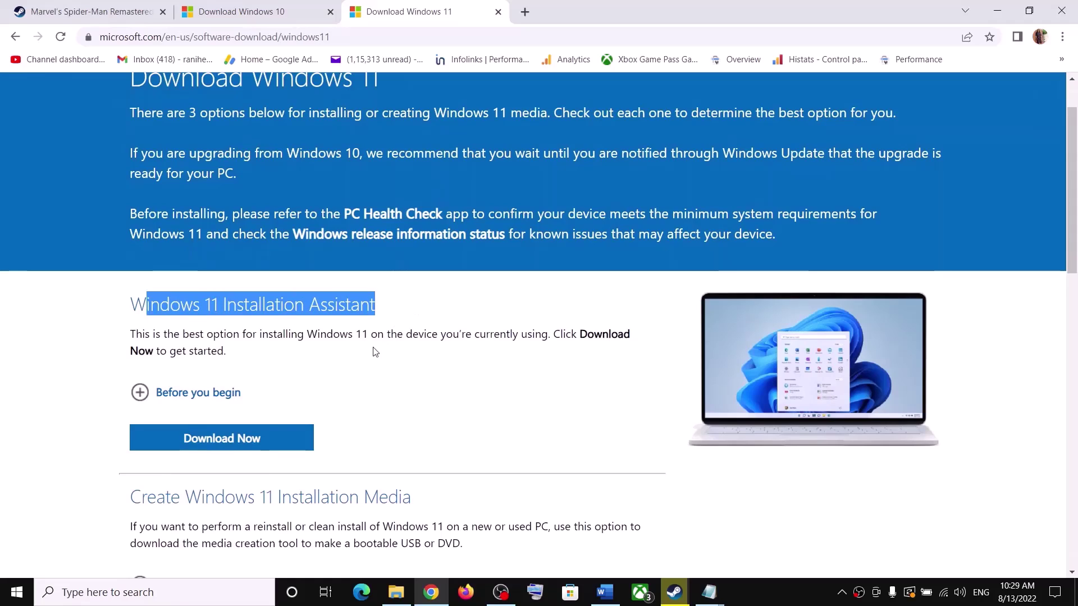
# Download and run the Windows 11 Installation Assistant, then dismiss its PC Health Check notice
pyautogui.click(222, 438)
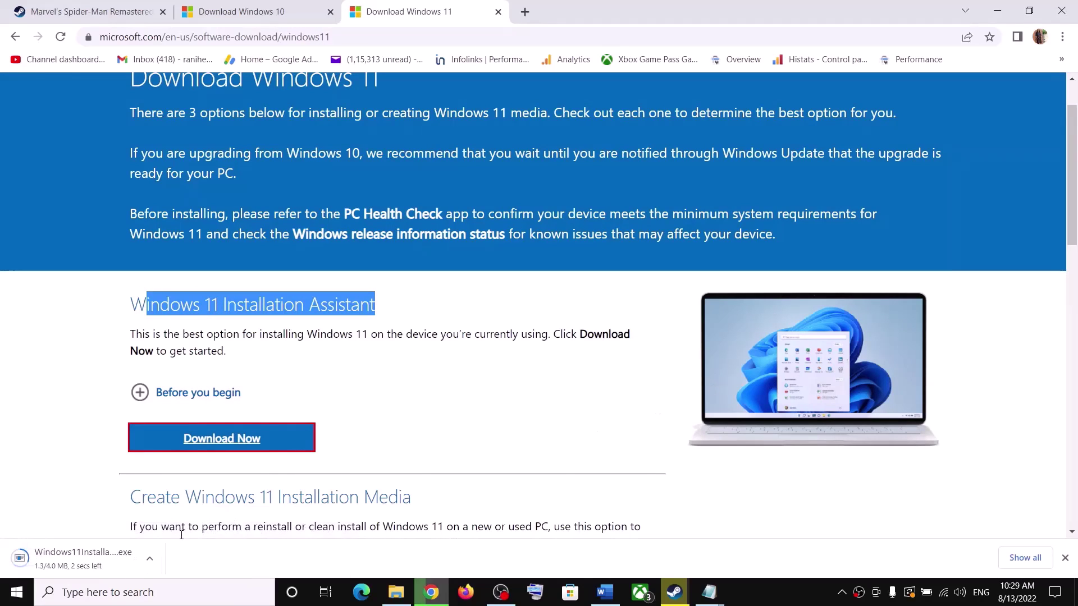
pyautogui.click(73, 561)
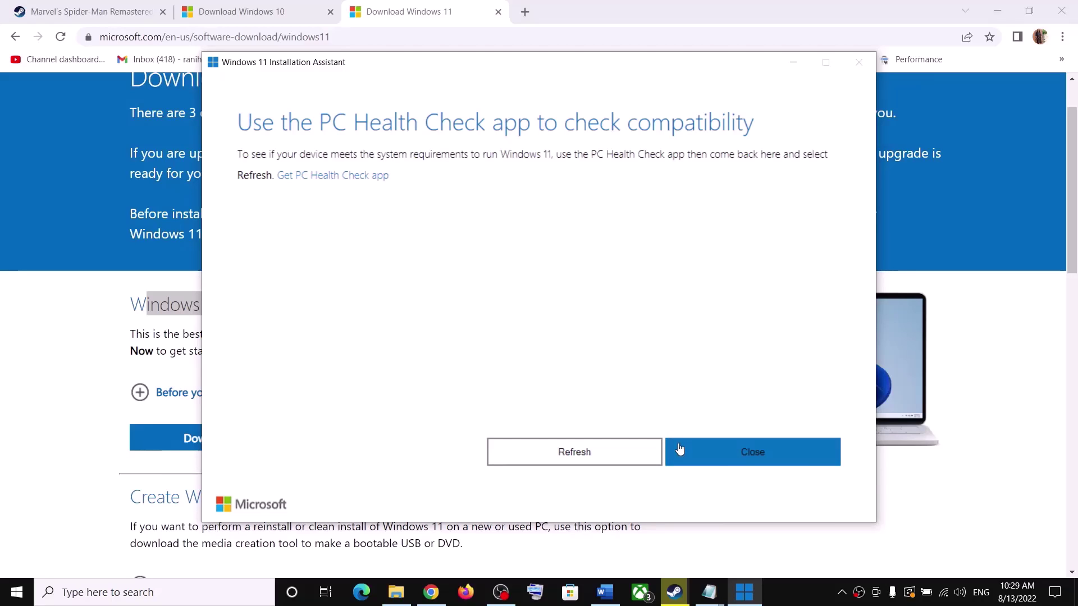
pyautogui.click(752, 452)
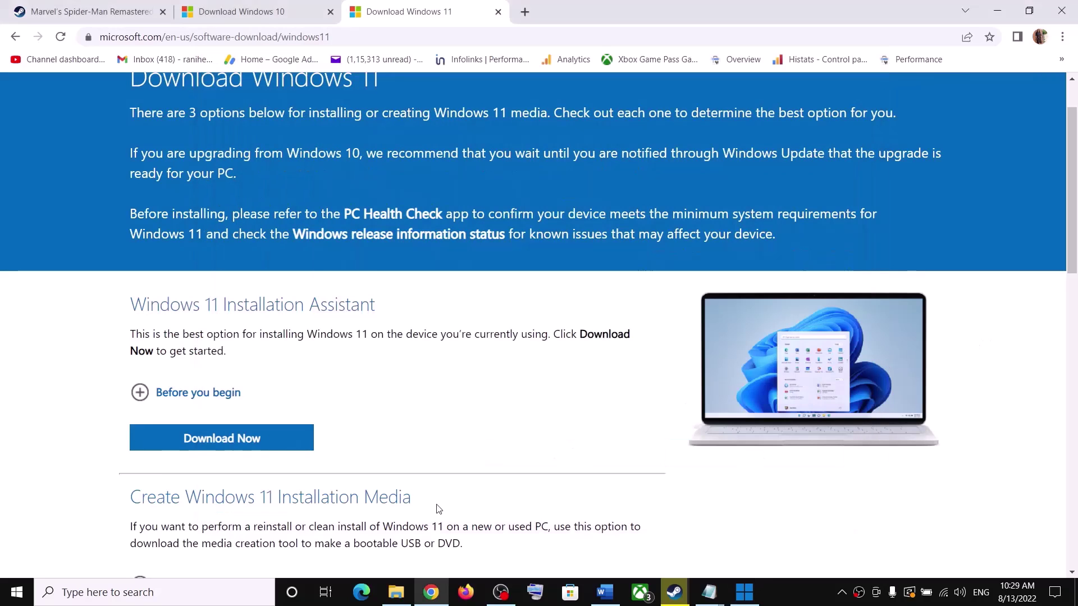
# Check the Start power options, then highlight the Windows update heading in the Word notes
pyautogui.click(17, 592)
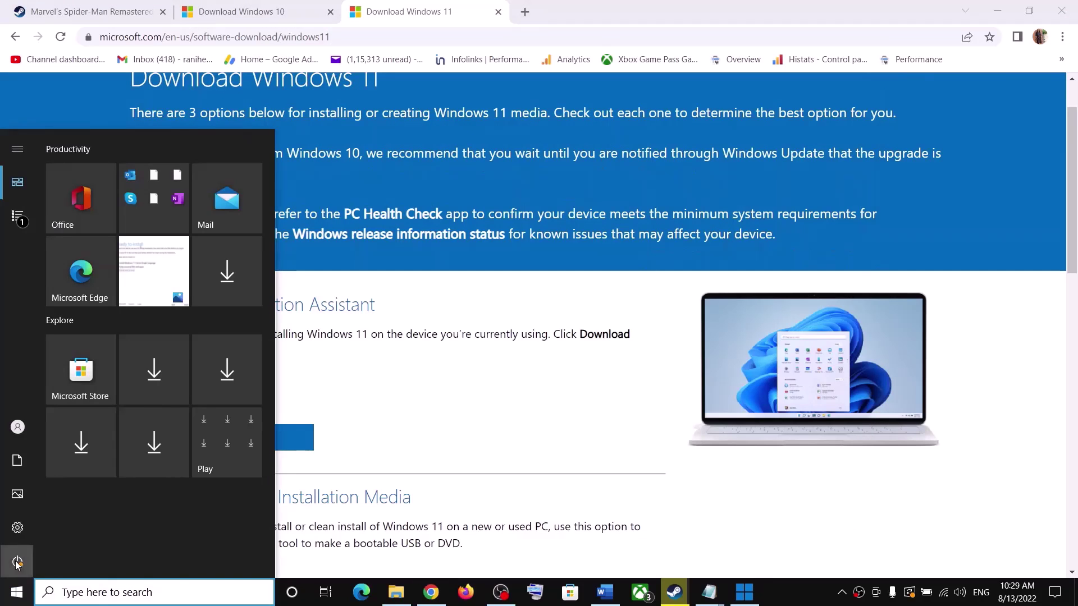
pyautogui.click(25, 561)
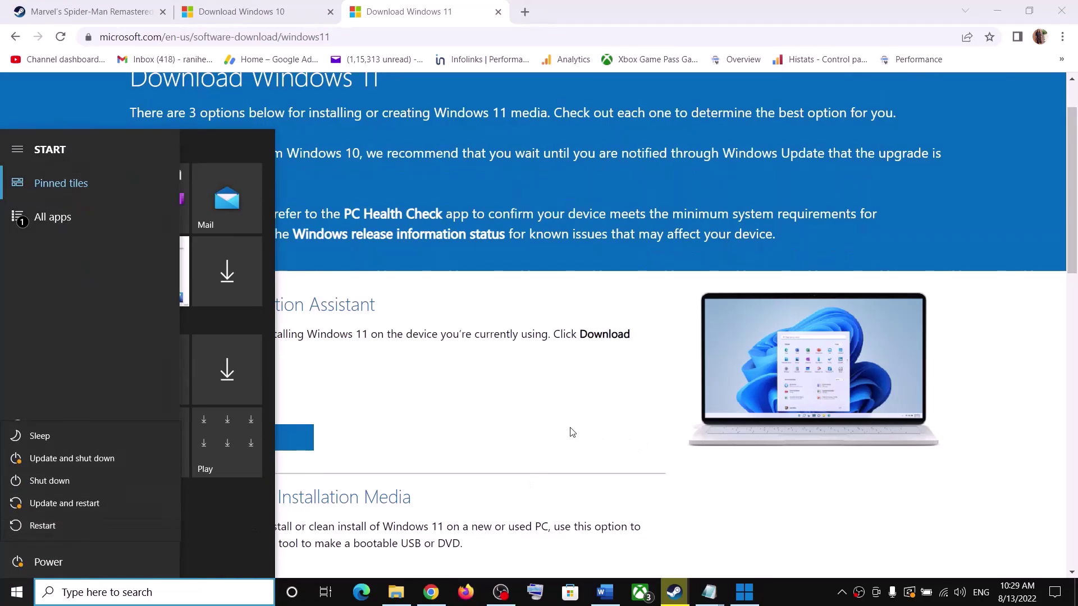
pyautogui.click(605, 593)
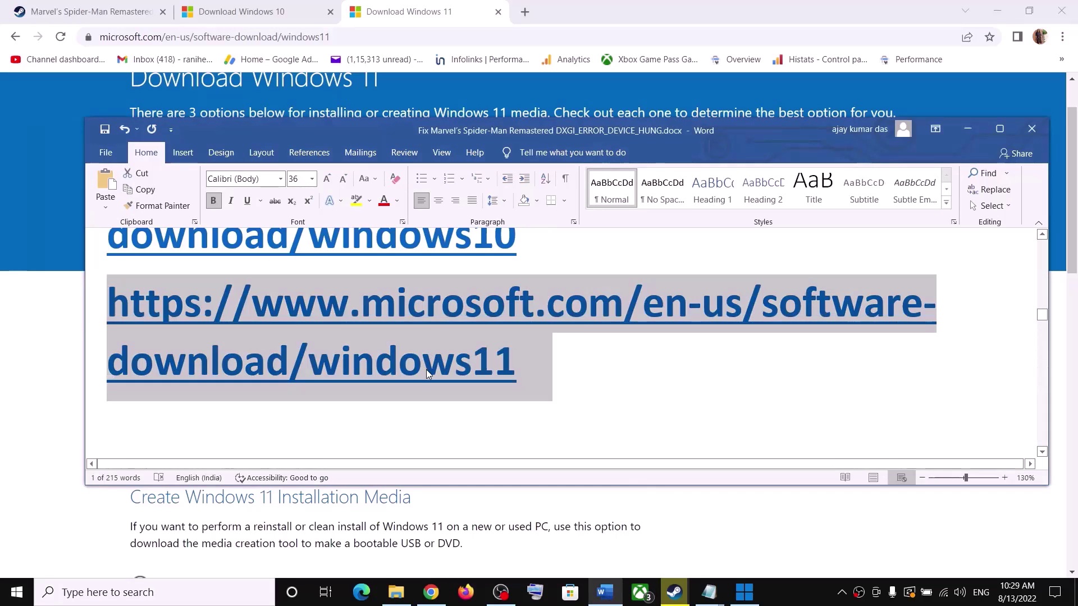
pyautogui.scroll(4, 620, 410)
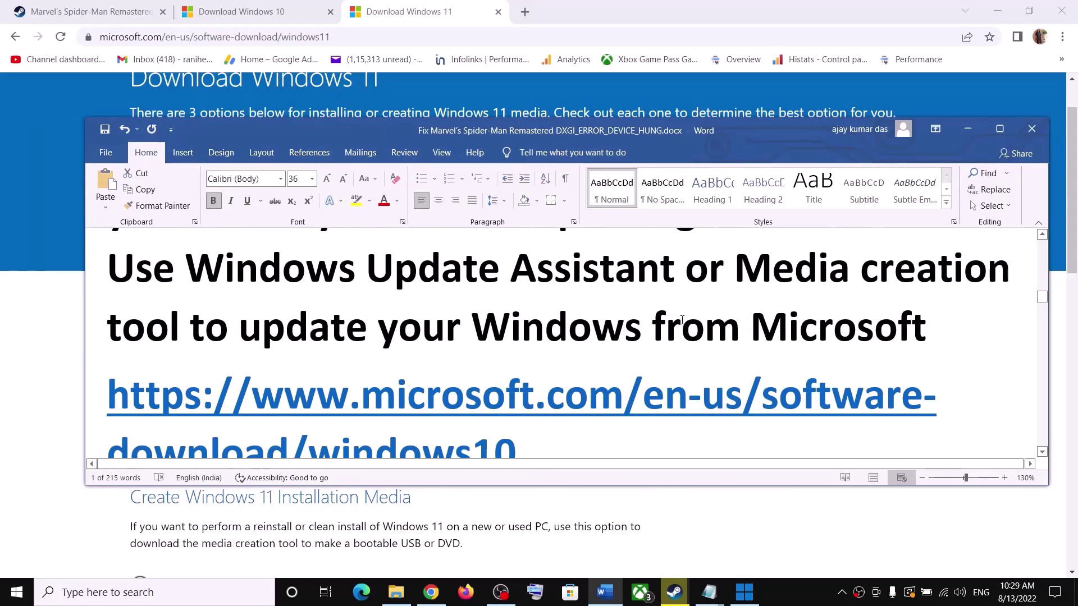
pyautogui.moveTo(212, 330); pyautogui.dragTo(933, 331)
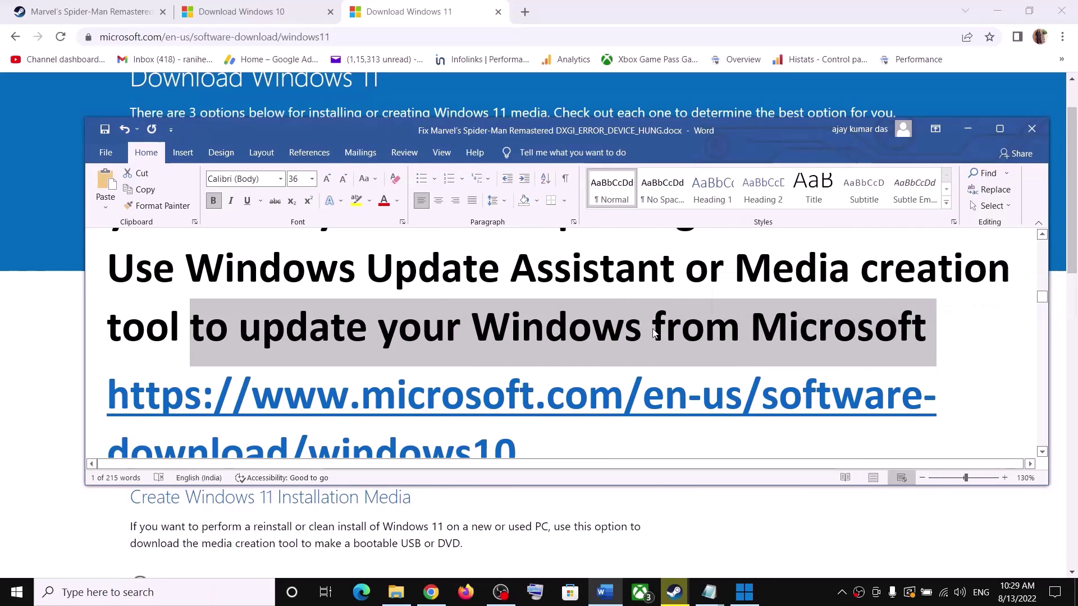
# Highlight the Media creation tool recommendation in the notes
pyautogui.moveTo(732, 273); pyautogui.dragTo(668, 336)
pyautogui.scroll(-3, 674, 331)
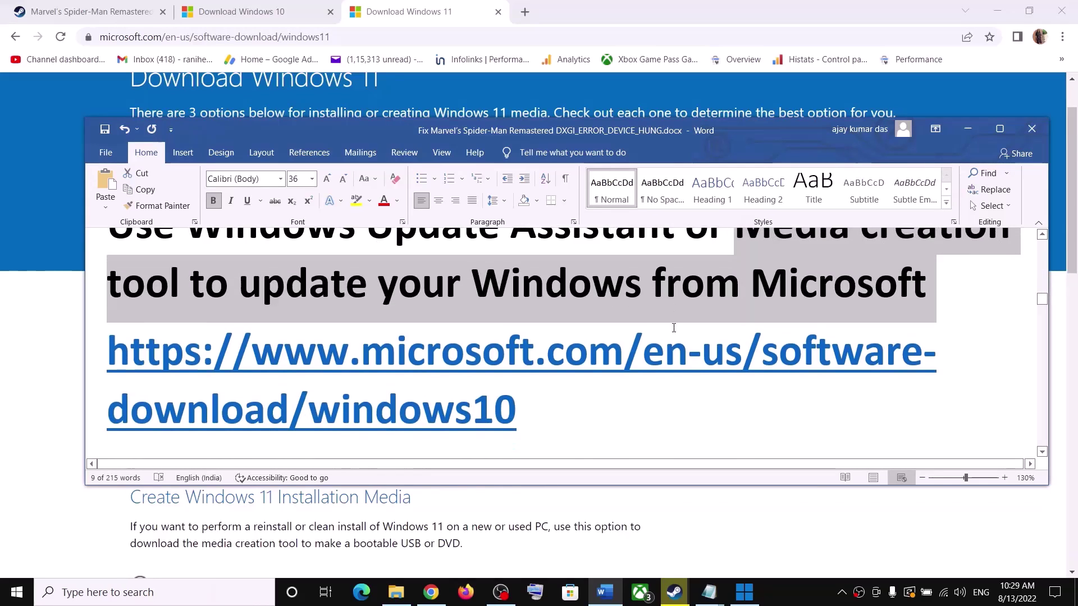
pyautogui.scroll(4, 702, 323)
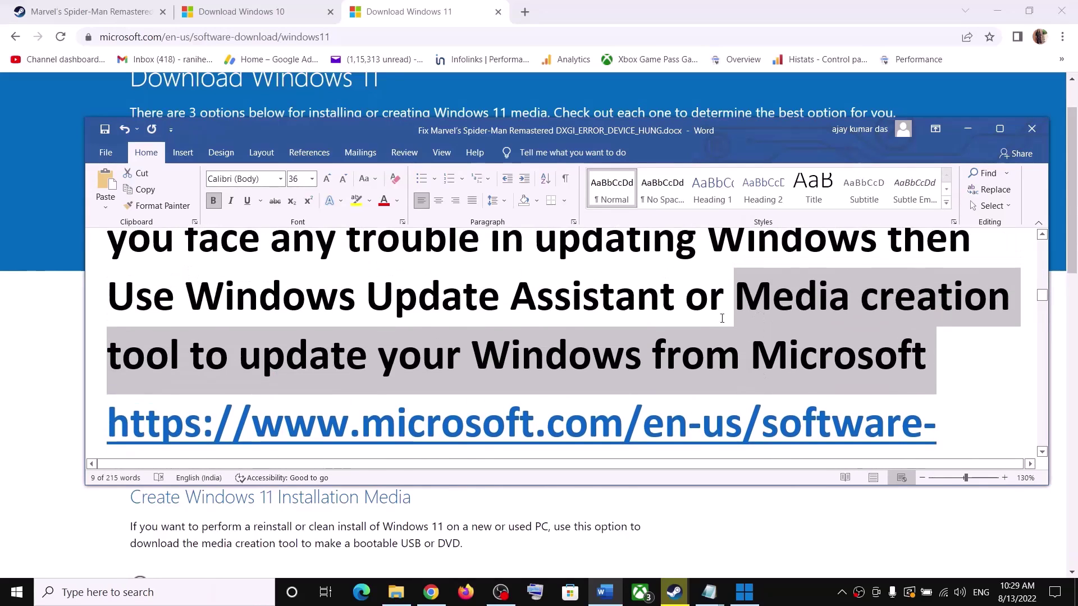
pyautogui.click(309, 371)
pyautogui.moveTo(768, 330); pyautogui.dragTo(1009, 320)
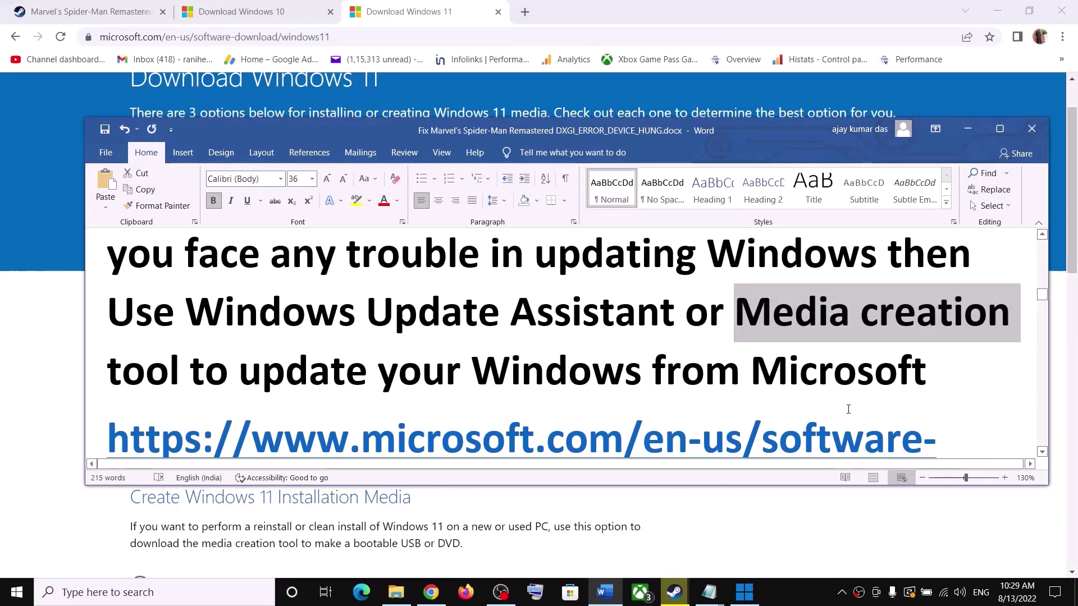
pyautogui.click(803, 601)
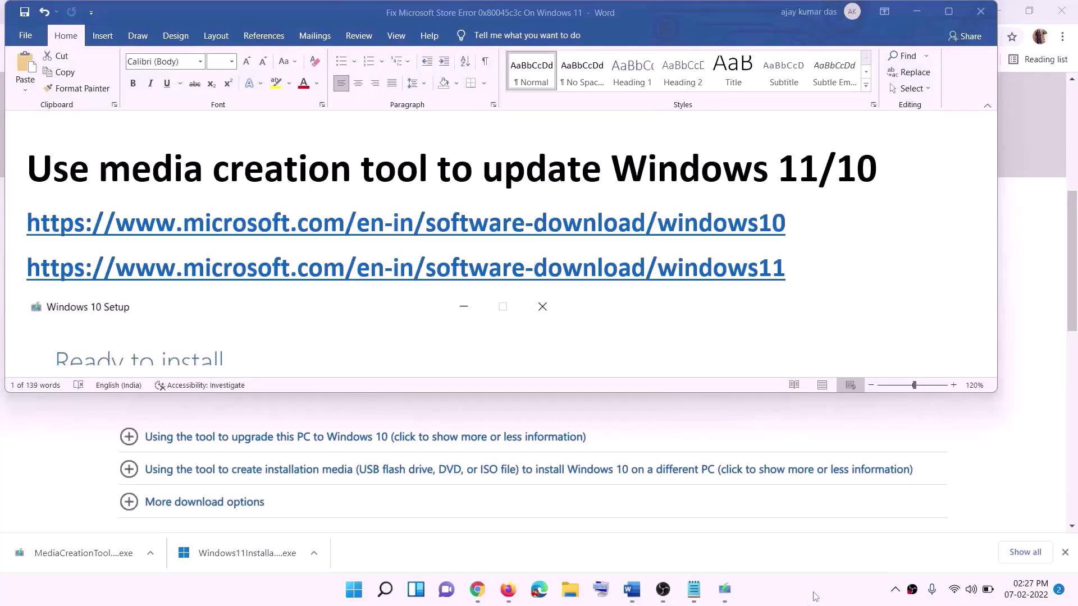
# Select the Windows 10 and 11 links, then download the Windows 10 media creation tool
pyautogui.tripleClick(336, 220)
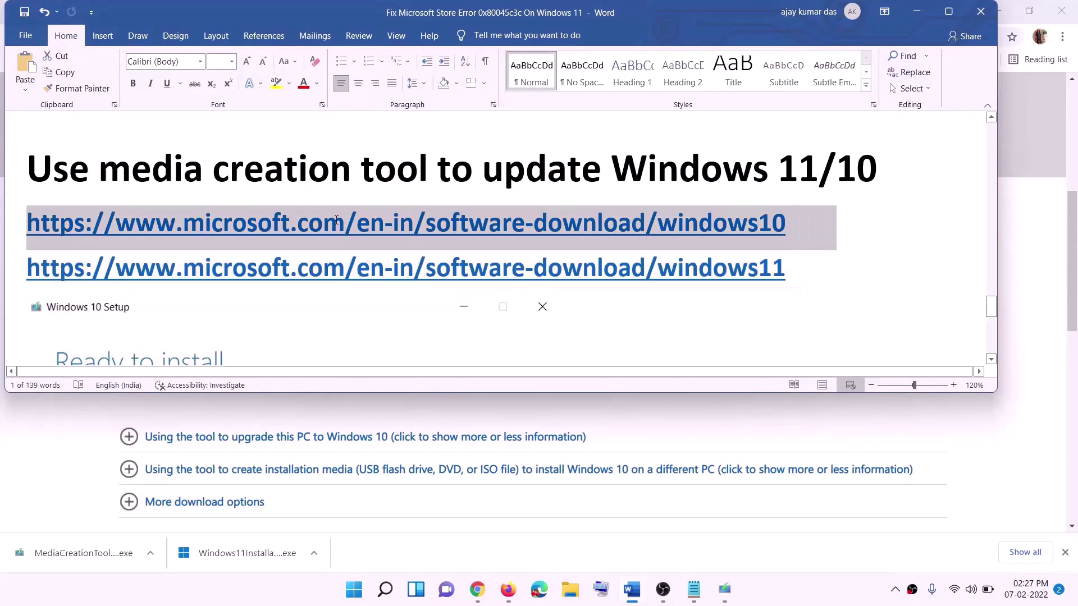
pyautogui.tripleClick(584, 270)
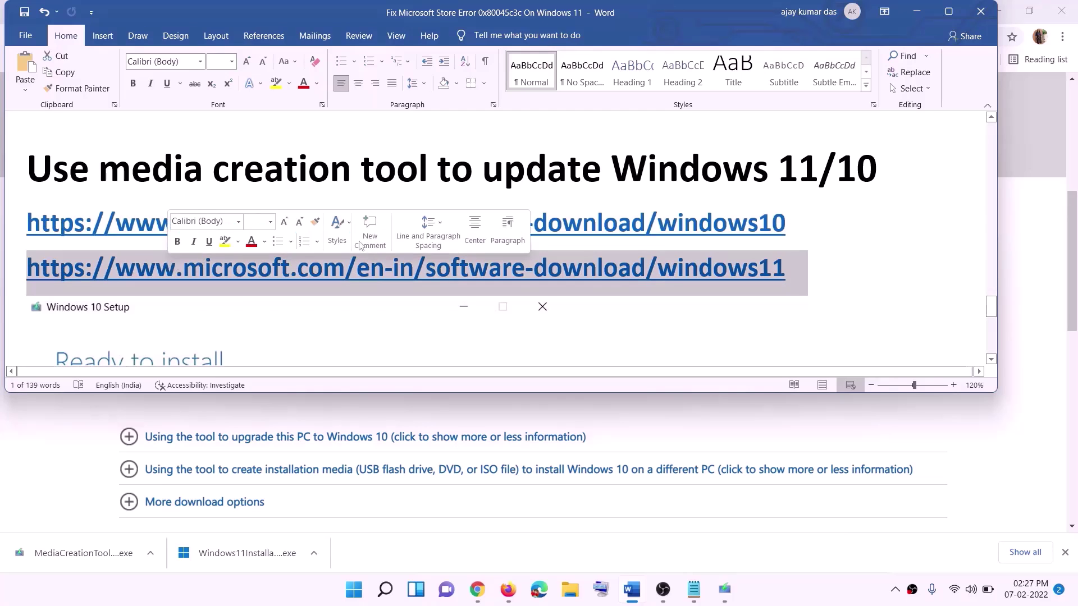
pyautogui.click(916, 12)
pyautogui.scroll(6, 447, 259)
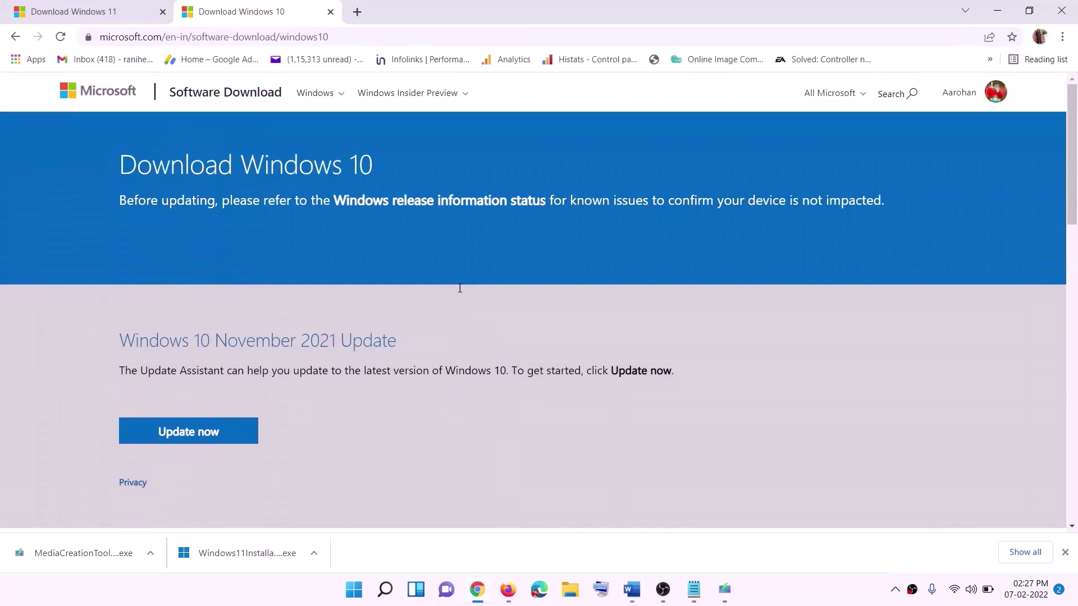
pyautogui.scroll(-5, 363, 316)
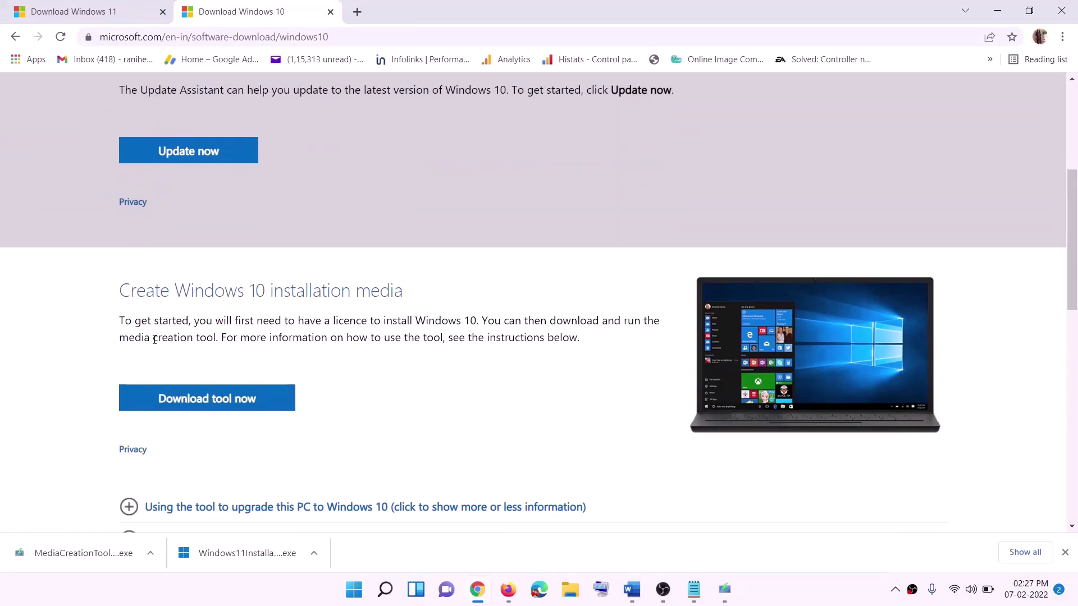
pyautogui.moveTo(126, 339); pyautogui.dragTo(241, 337)
pyautogui.scroll(-3, 359, 308)
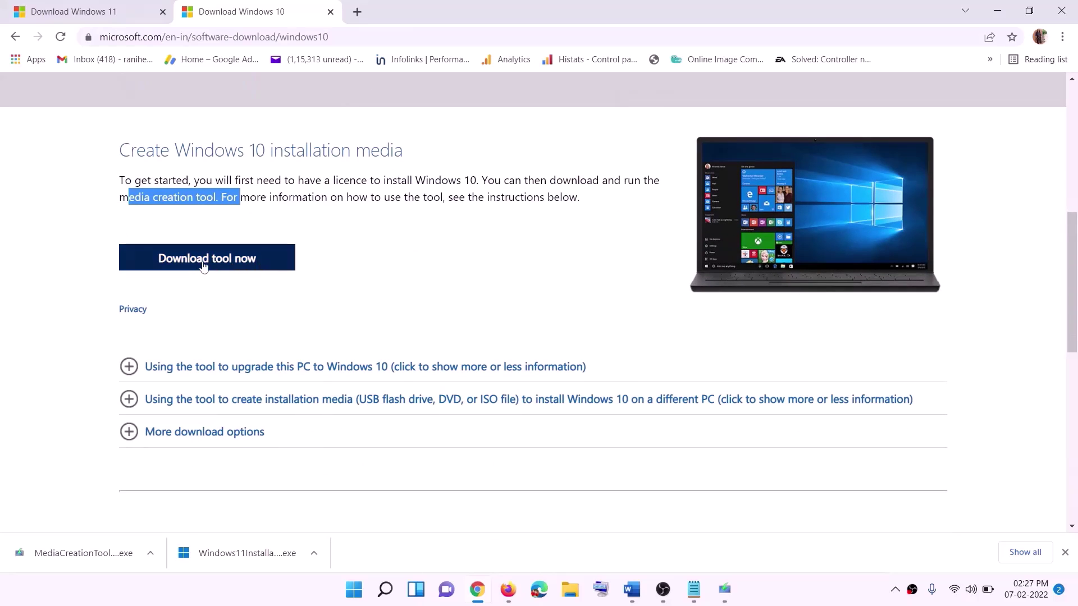
pyautogui.click(224, 267)
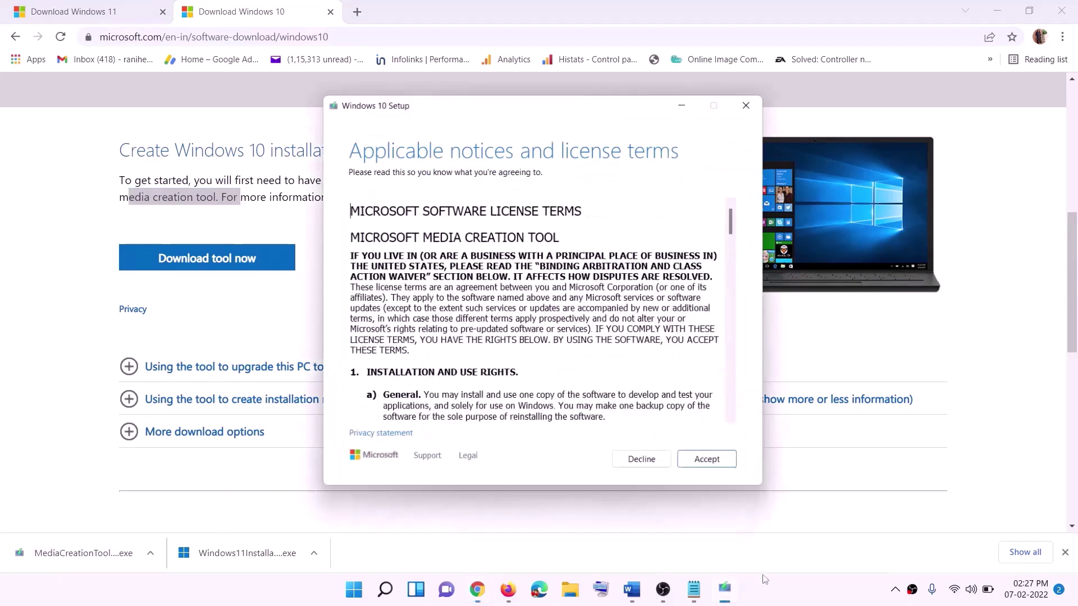
# Accept the licence terms and choose Upgrade this PC now so Windows 10 starts downloading
pyautogui.click(703, 458)
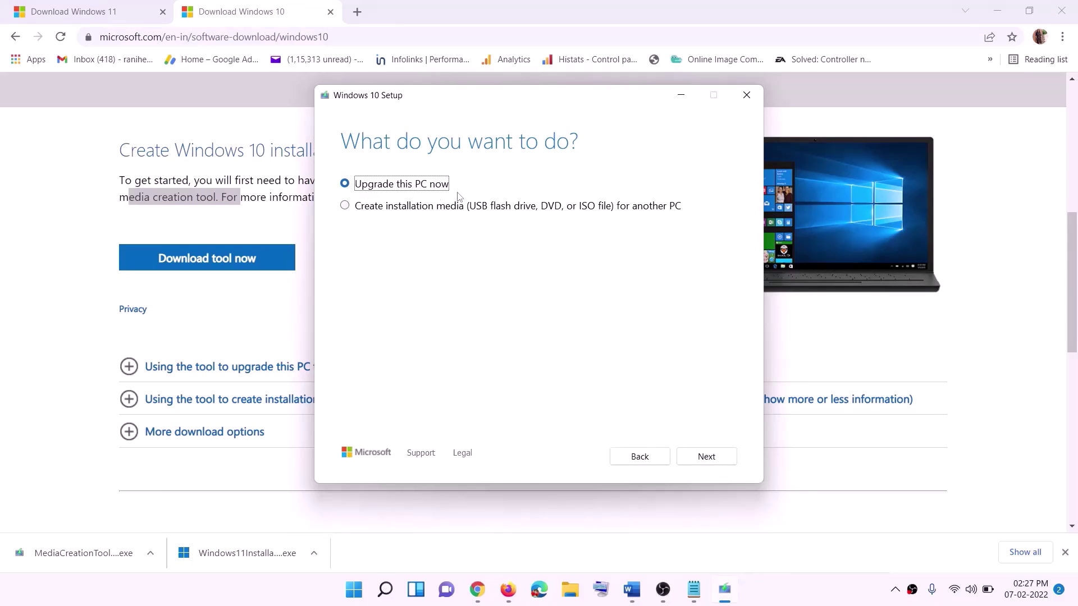
pyautogui.click(705, 457)
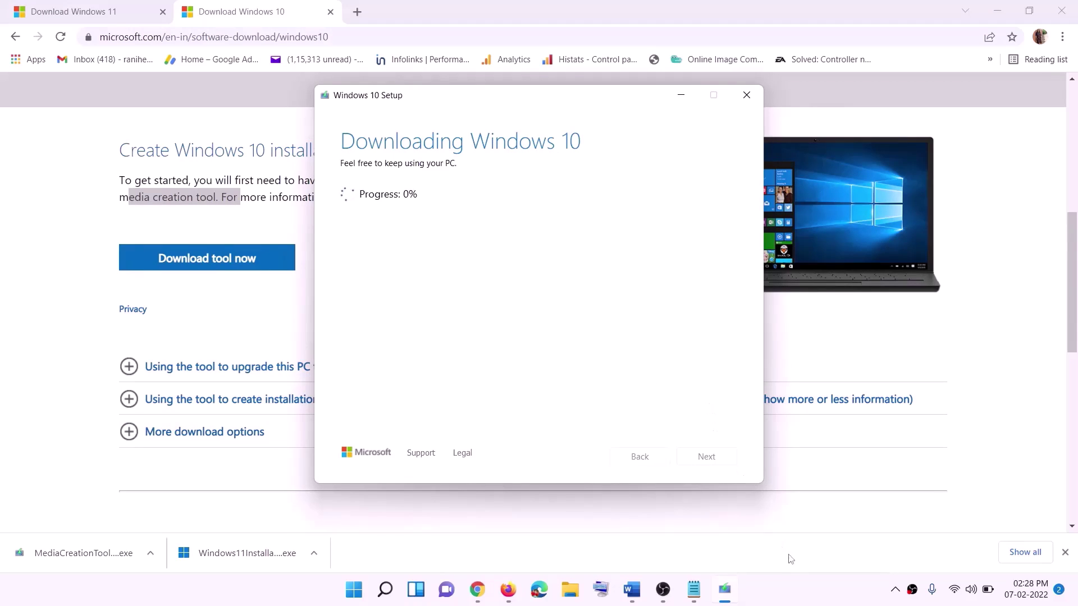
pyautogui.click(796, 601)
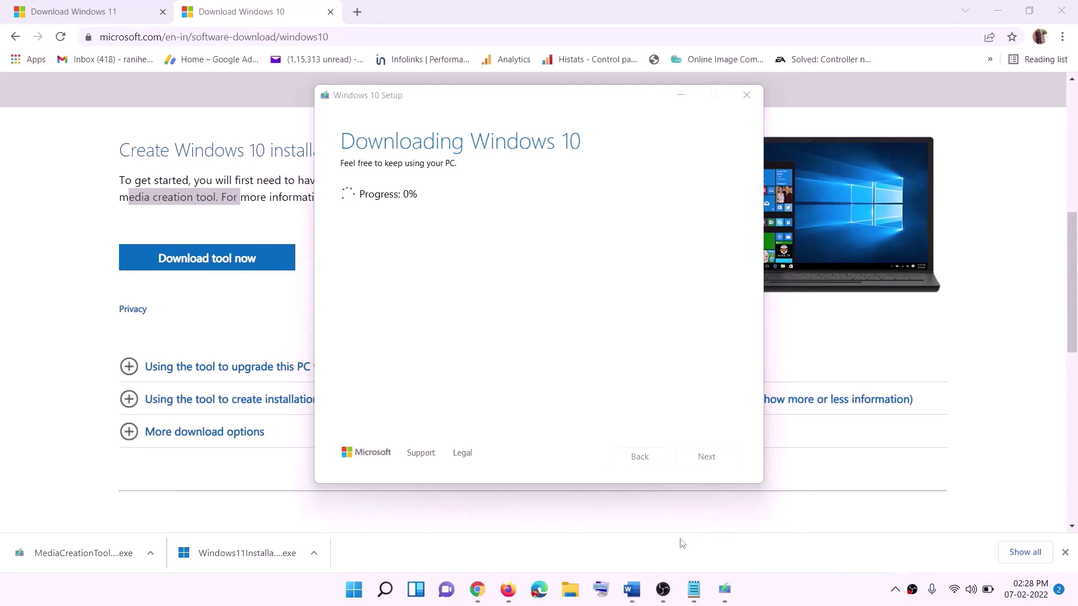
pyautogui.click(632, 589)
pyautogui.scroll(-1, 120, 273)
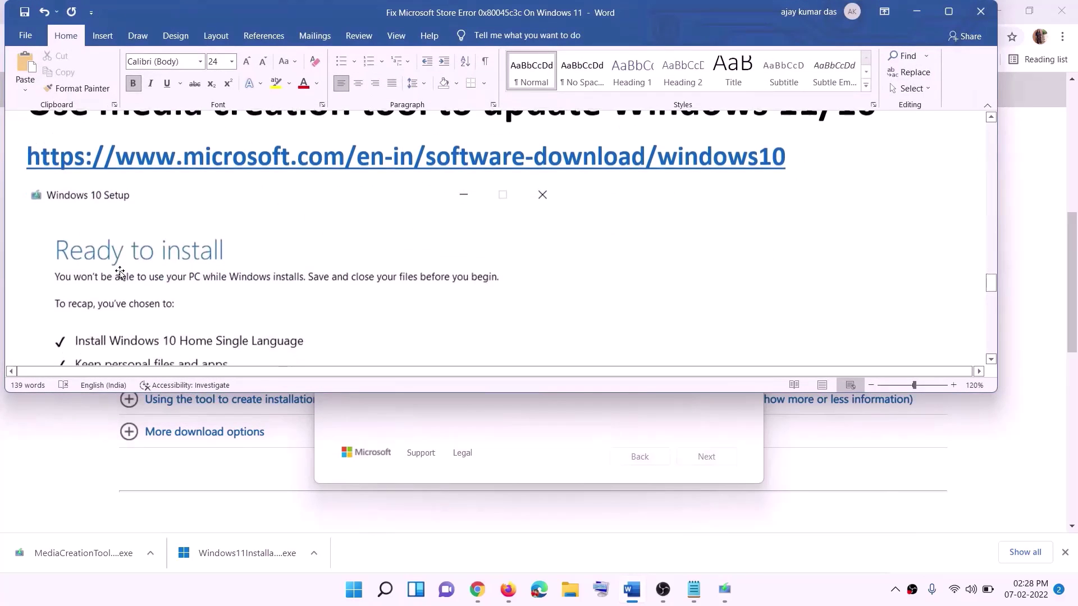
# Maximize Word and review the Ready to install recap for Windows 10 Home Single Language
pyautogui.click(949, 11)
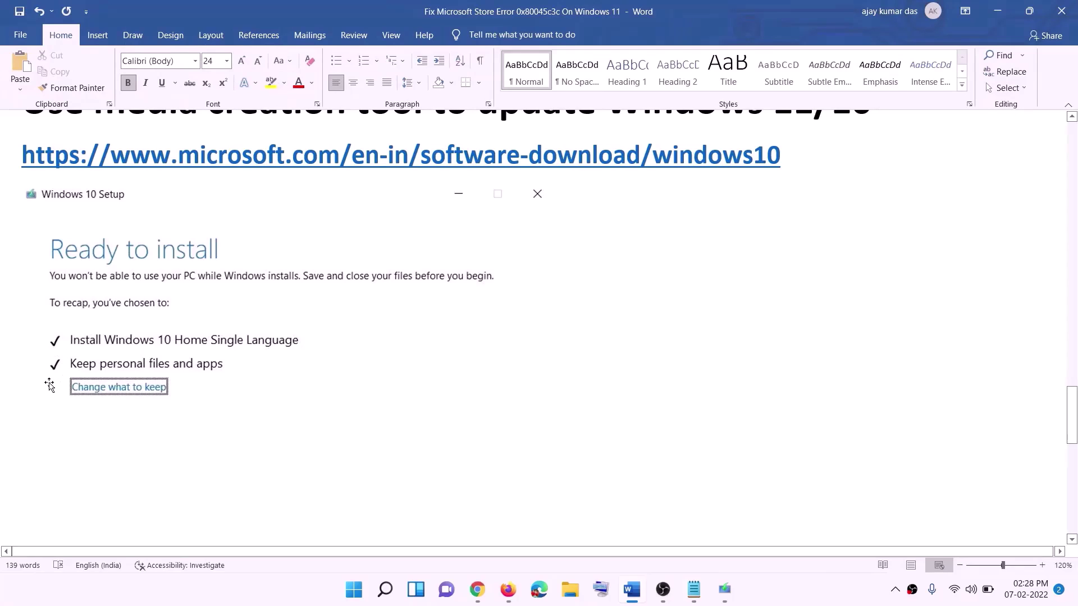
pyautogui.scroll(-3, 553, 392)
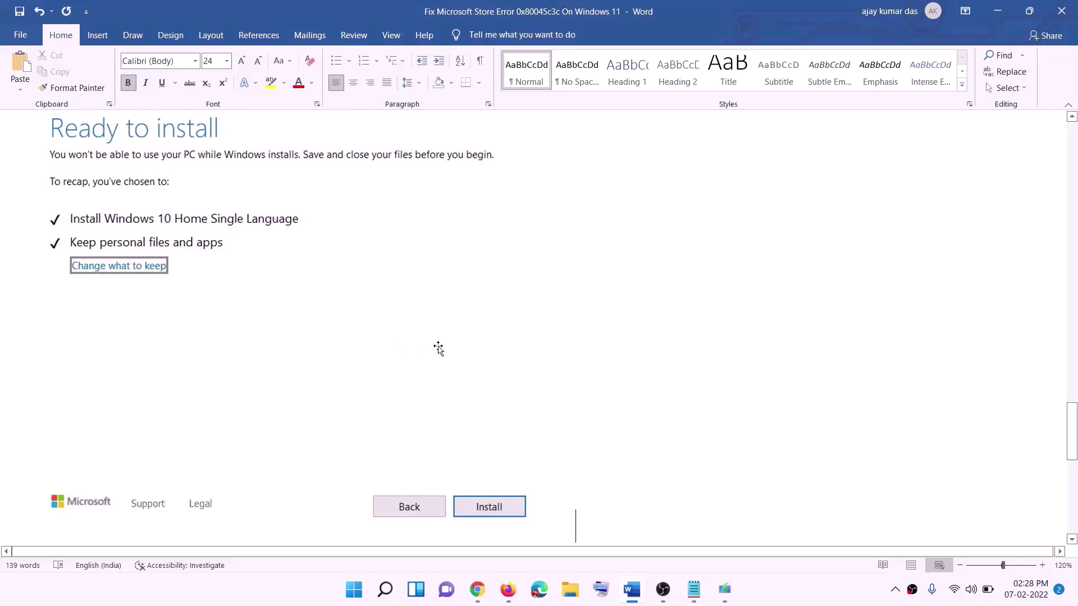
pyautogui.scroll(1, 438, 349)
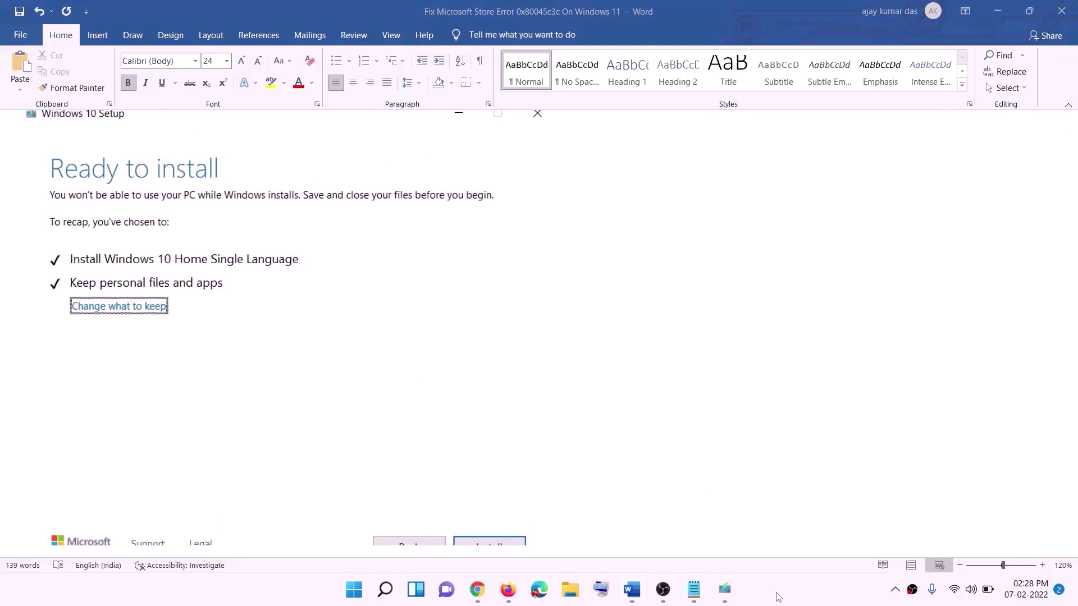
pyautogui.click(493, 590)
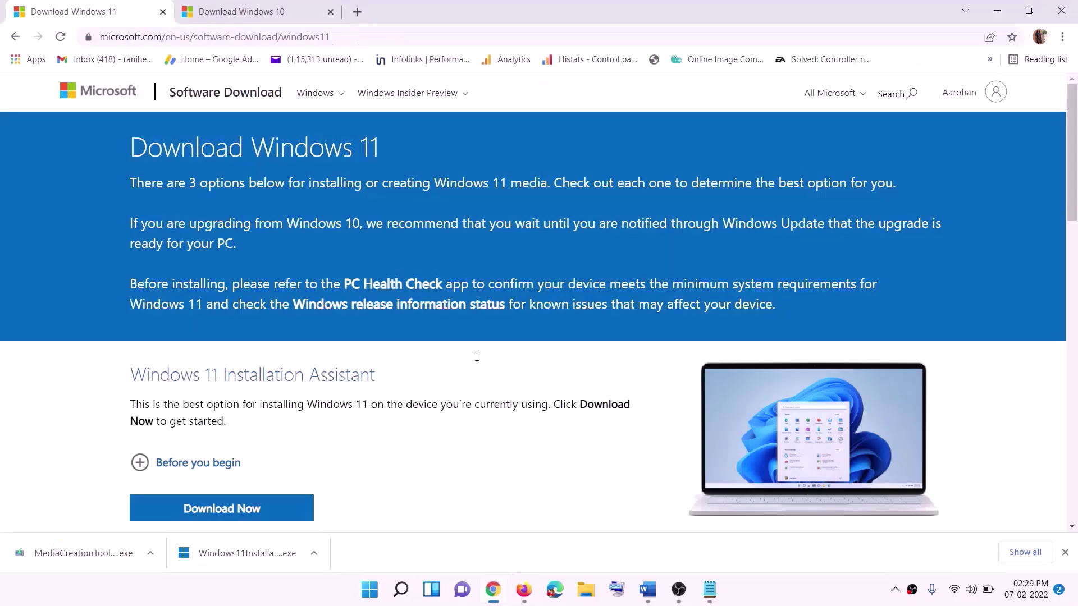
# Download the Windows 11 media creation tool from Create Windows 11 Installation Media
pyautogui.scroll(-5, 348, 372)
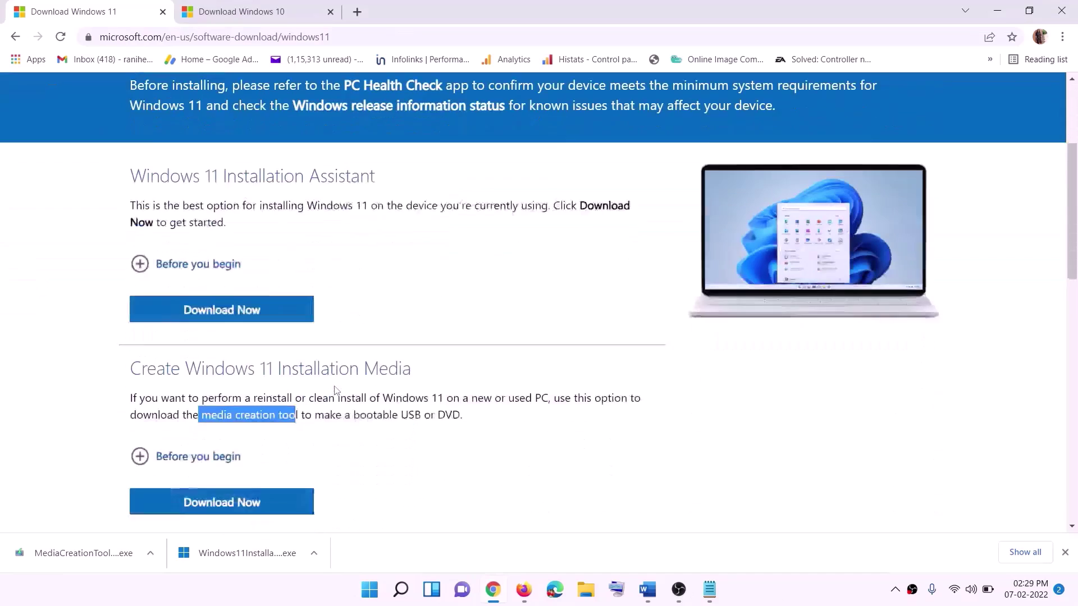
pyautogui.click(205, 334)
pyautogui.moveTo(206, 333); pyautogui.dragTo(311, 333)
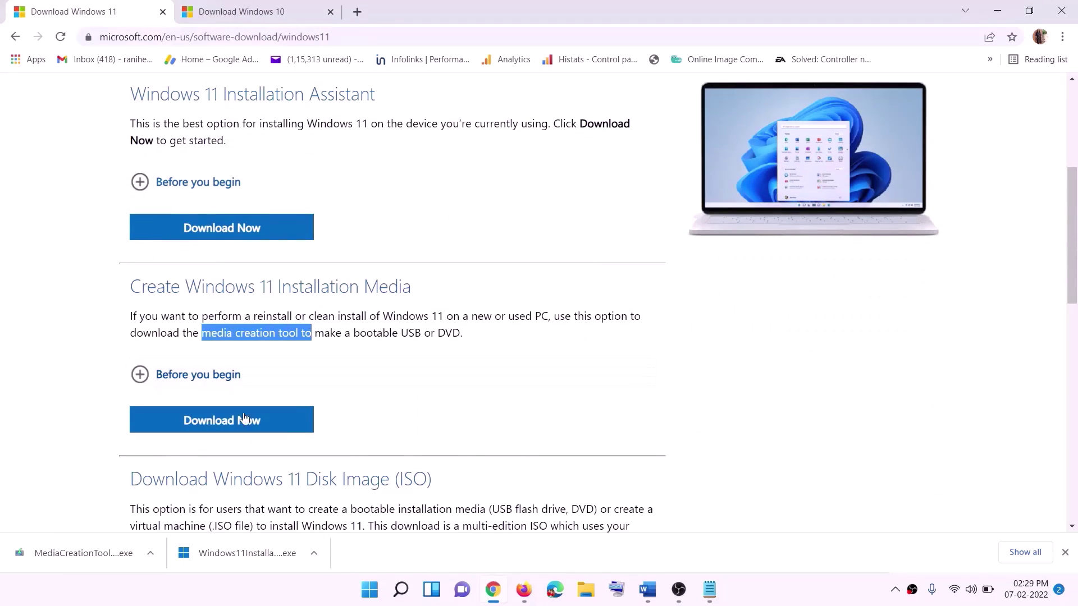
pyautogui.click(214, 425)
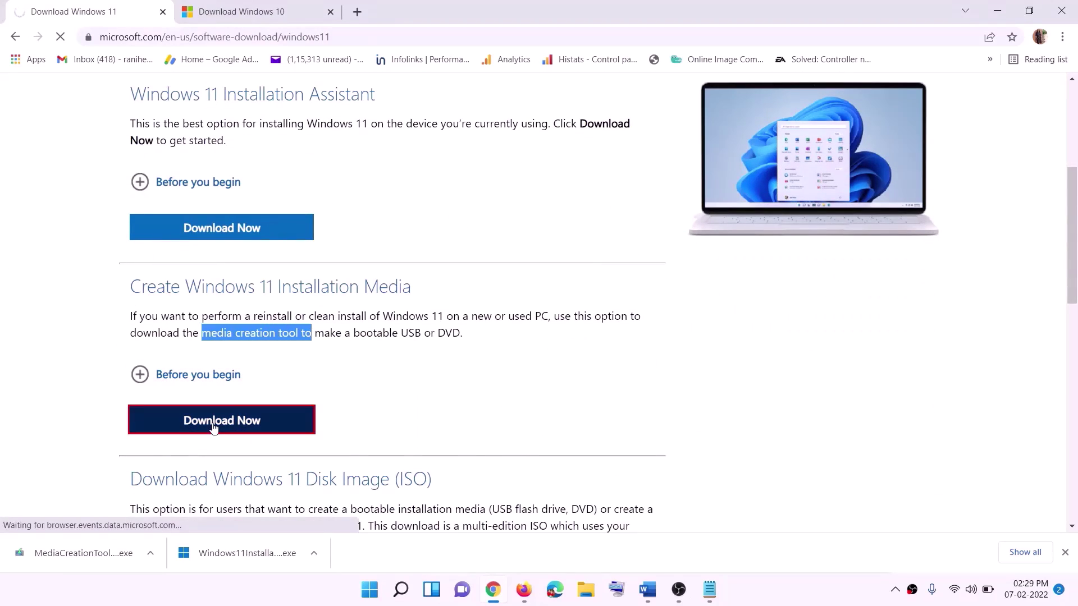